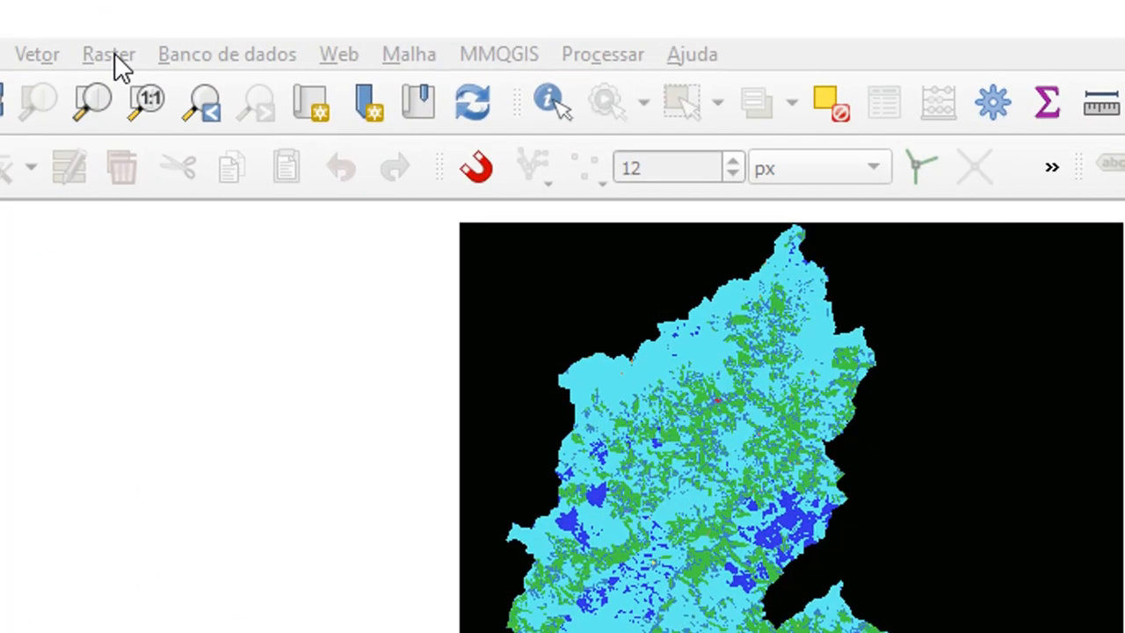
- Open the raster-to-vector polygonize tool with SJC_mapbiomas_UTM as the input layer and Banda 1: classification_2018 as the band
click(371, 27)
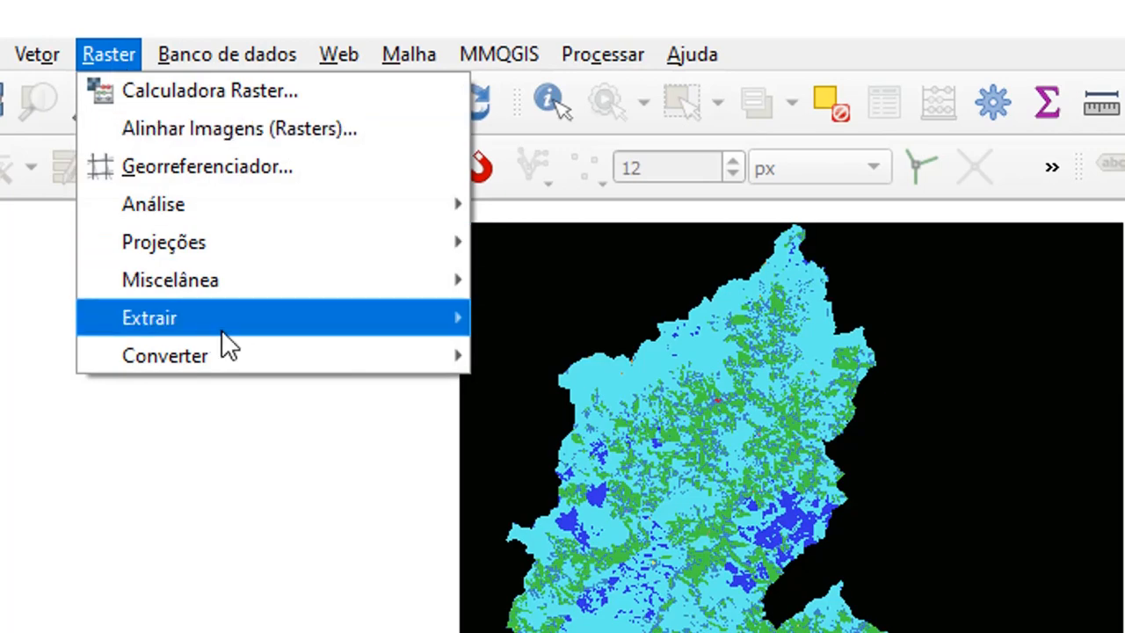
mouse_move(260, 359)
click(560, 394)
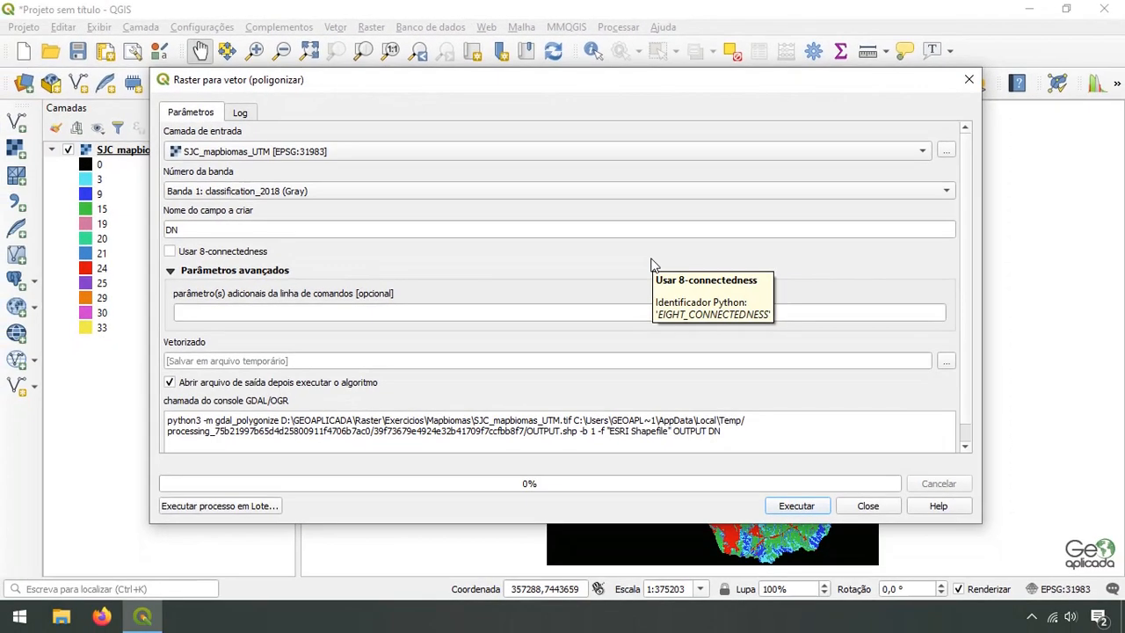
click(186, 155)
click(246, 152)
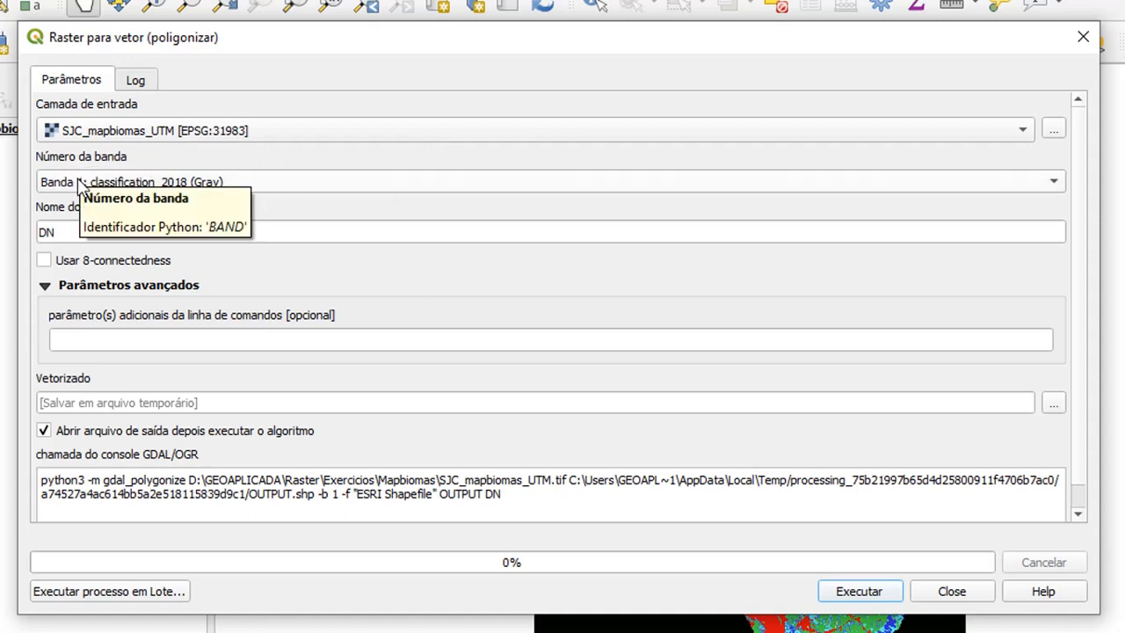
click(158, 182)
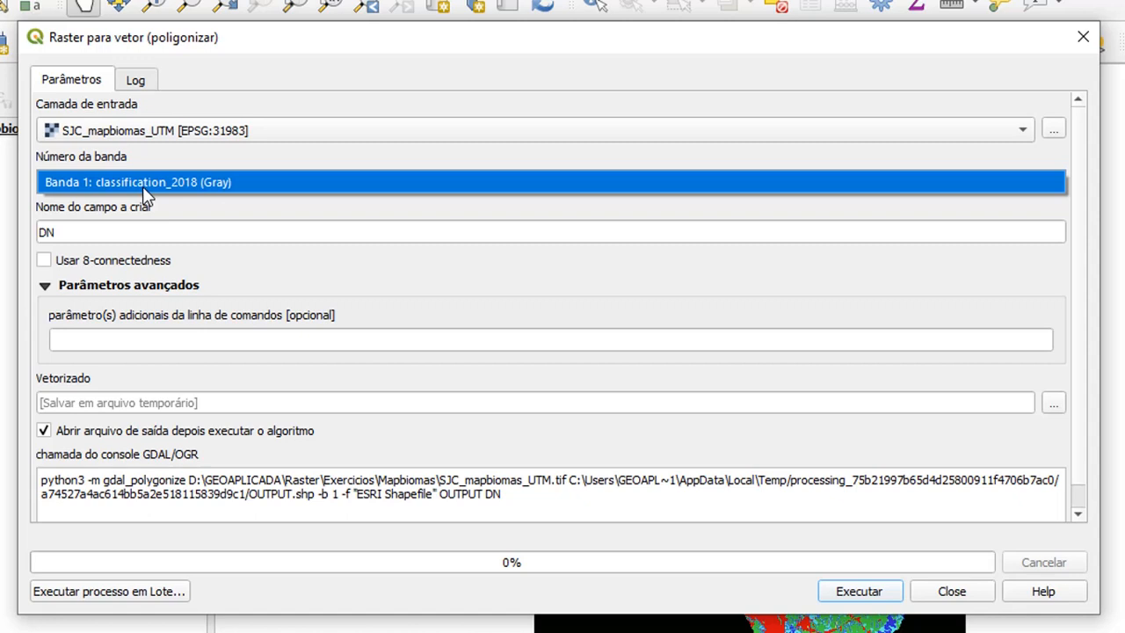
- Name the field to create Classes and enable the 8-connectedness option
click(110, 234)
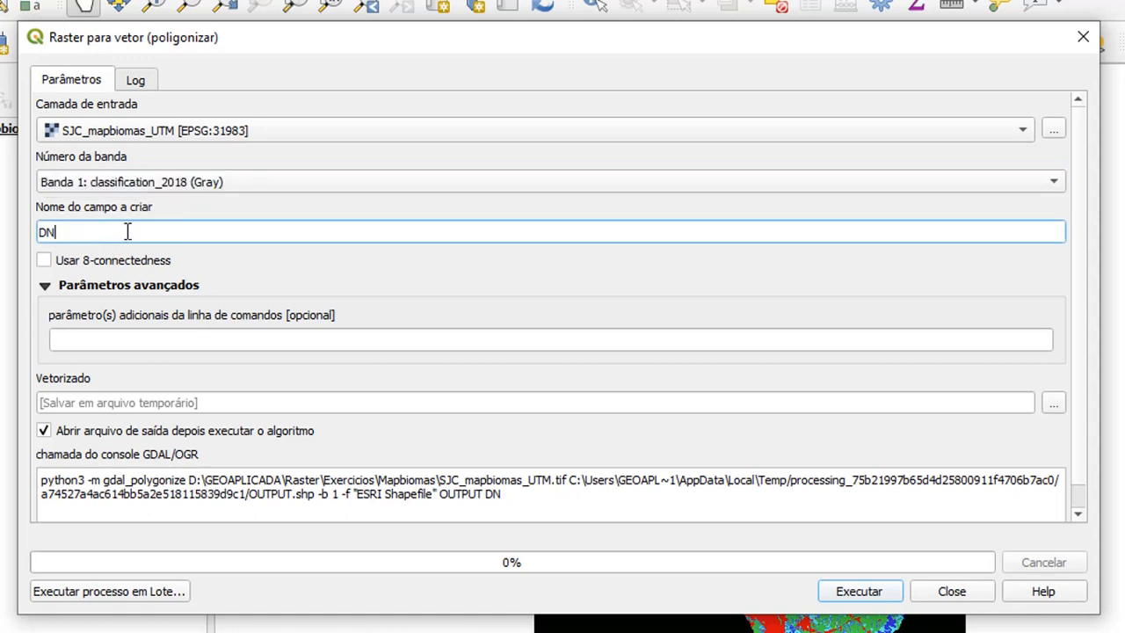
key(ctrl+a)
text(Classes)
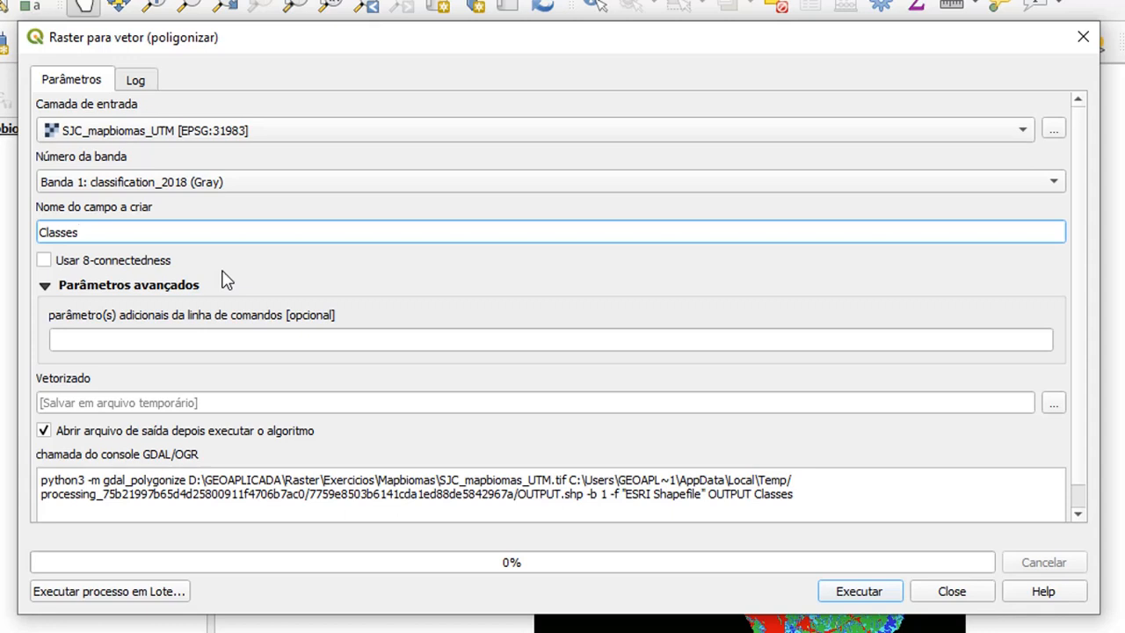
click(44, 262)
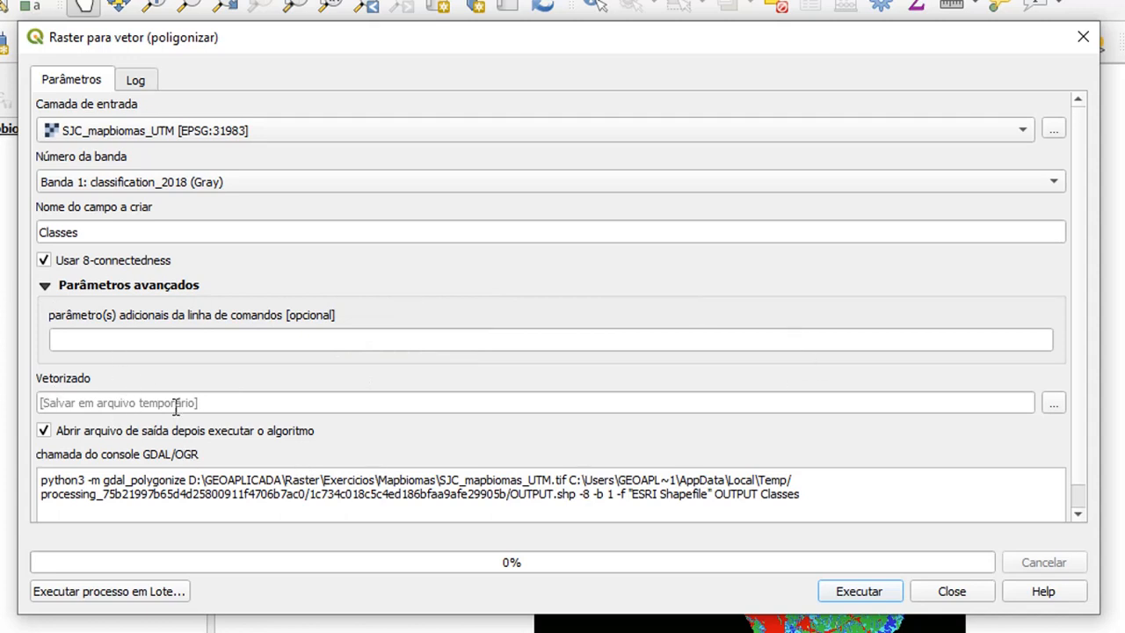
- Choose to save the vectorized output to a file and browse to the GEOAPLICADA/Shapefiles/EXERCICIOS folder
click(1055, 404)
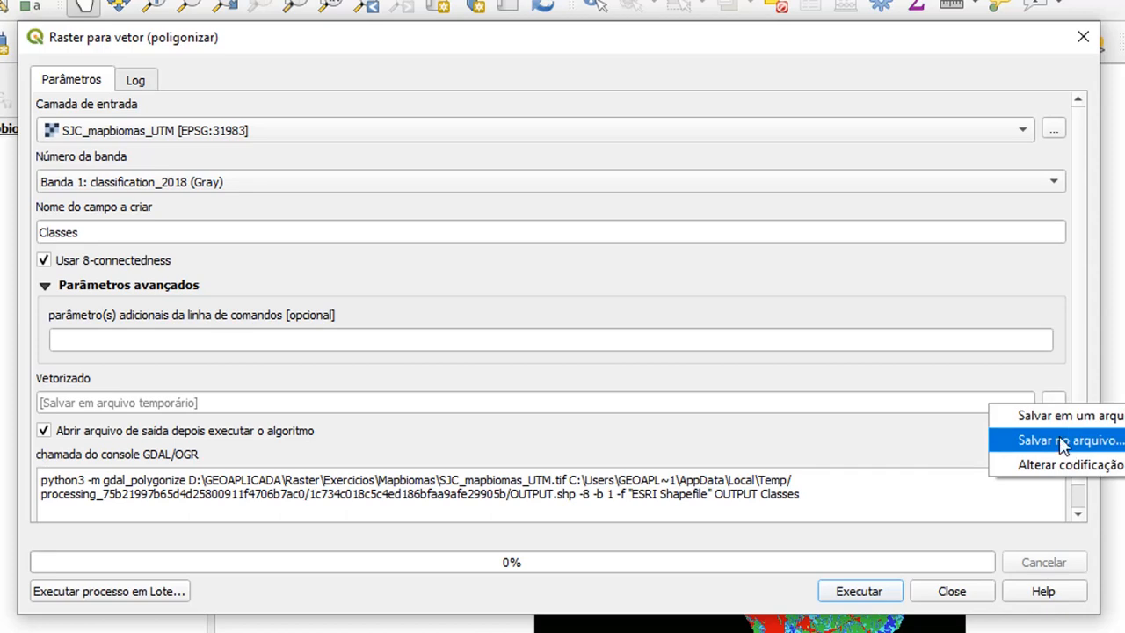
click(1063, 440)
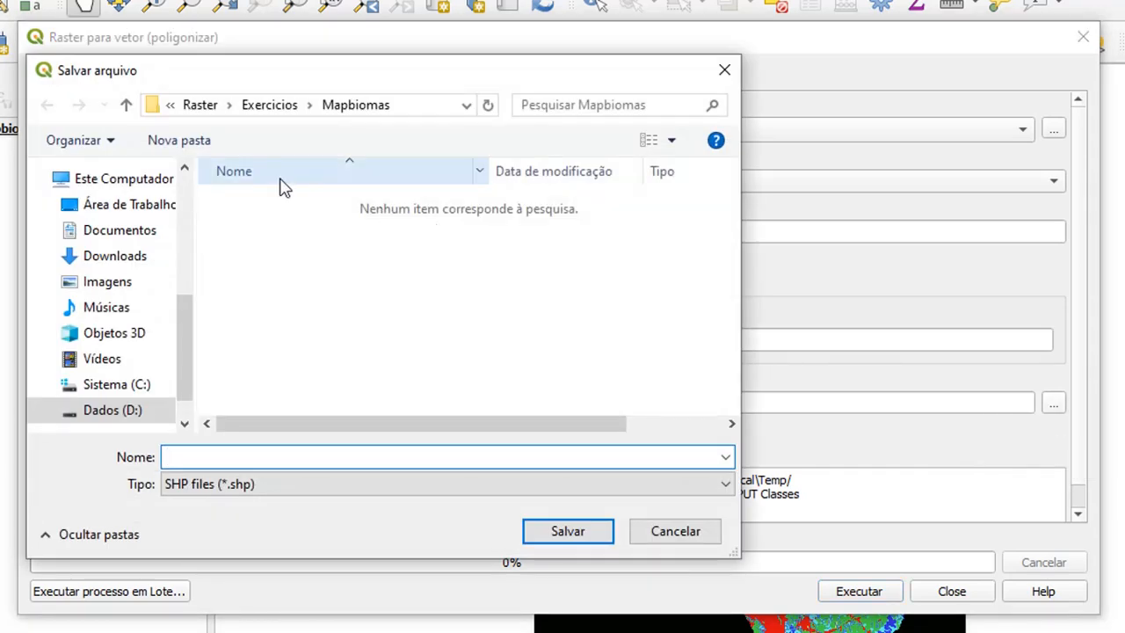
click(201, 107)
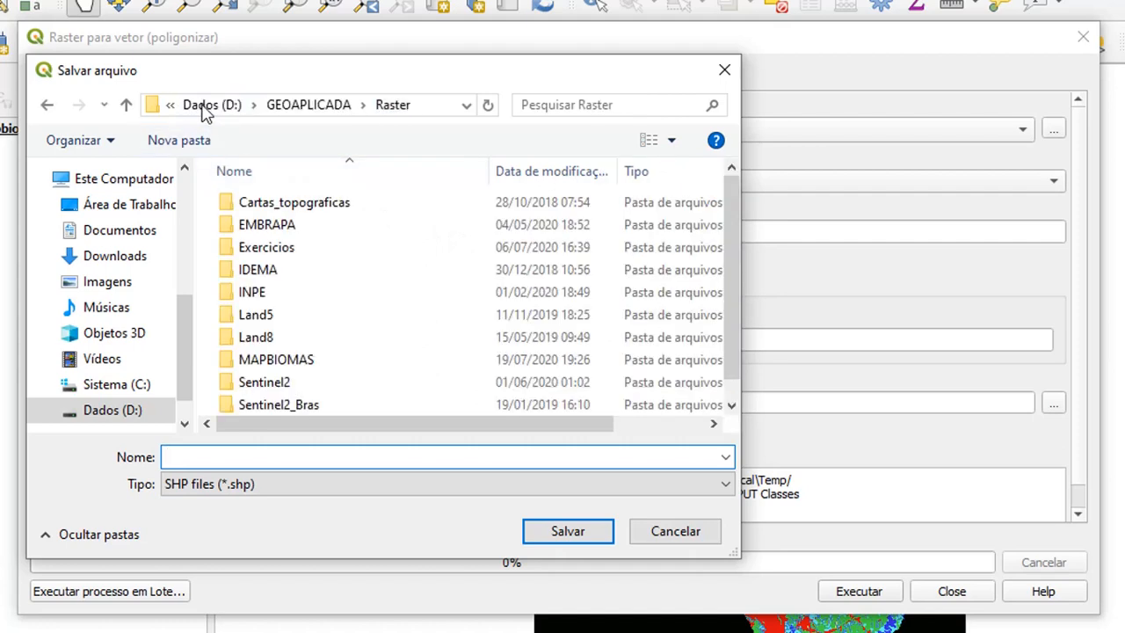
click(264, 104)
double_click(263, 362)
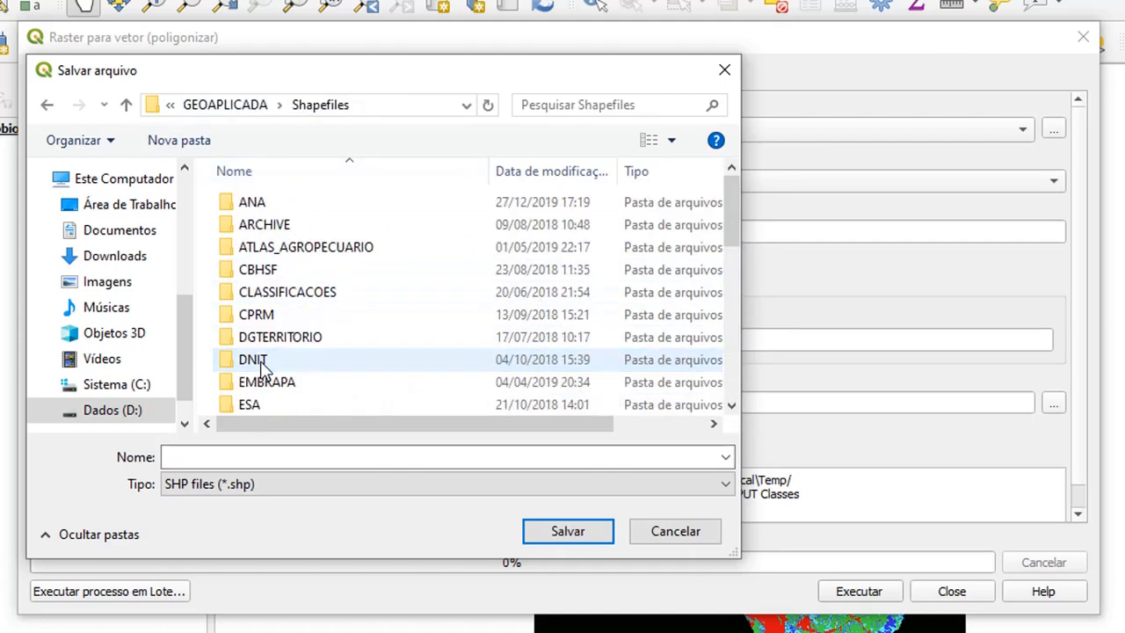
scroll(268, 324, down, 4)
scroll(268, 323, up, 2)
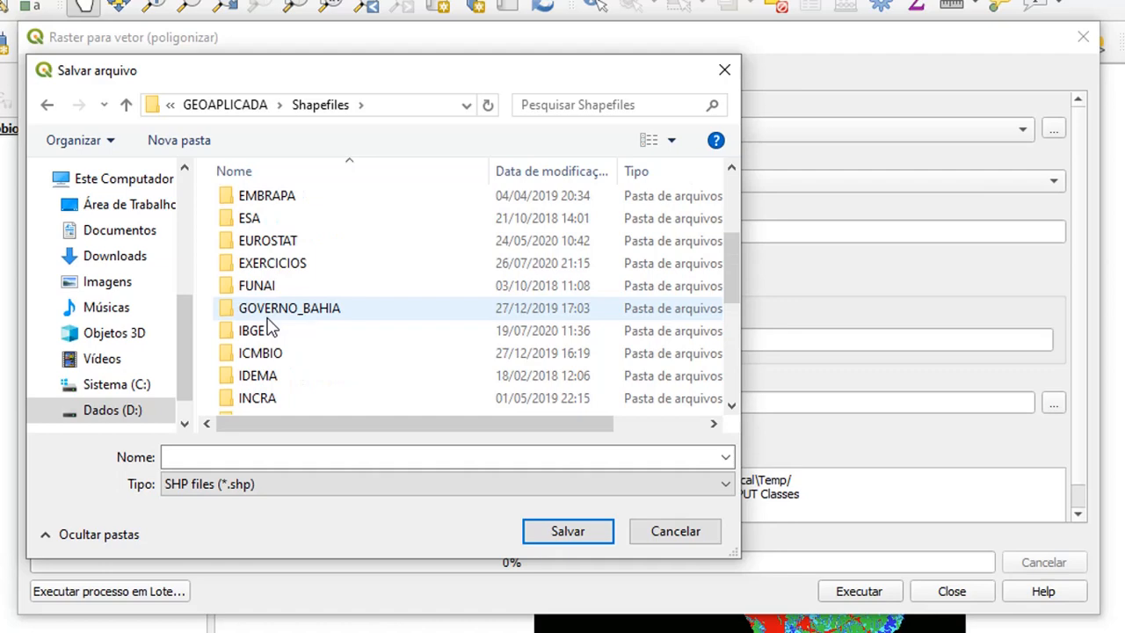
double_click(269, 260)
- Create a new folder named Raster_vetor inside EXERCICIOS
click(214, 149)
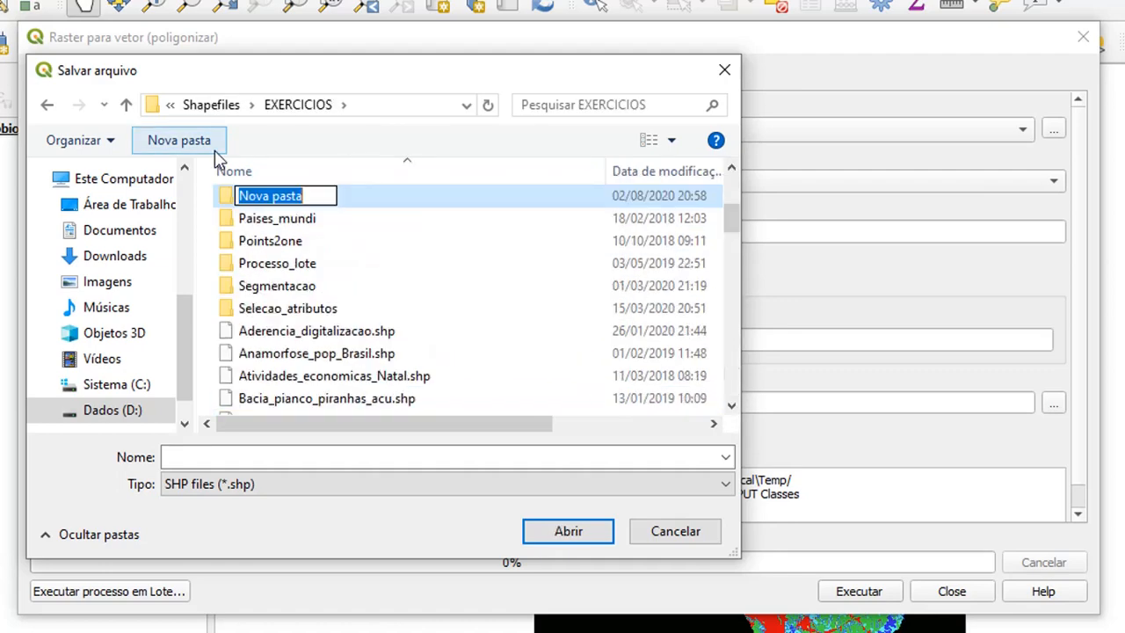
text(Raster)
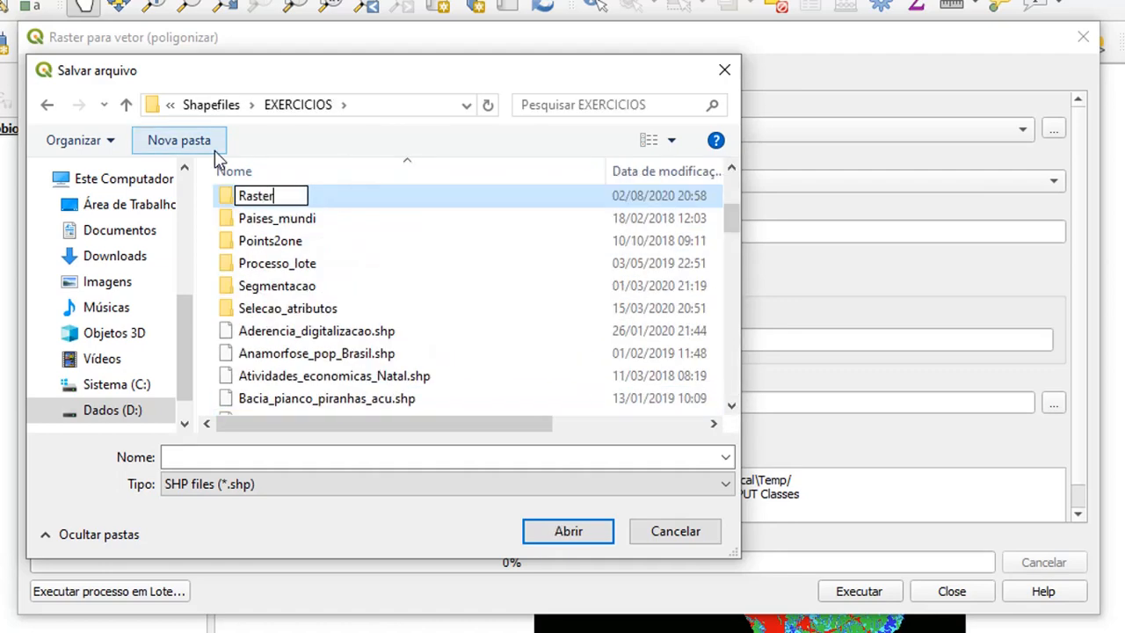
text(_vetor)
key(Return)
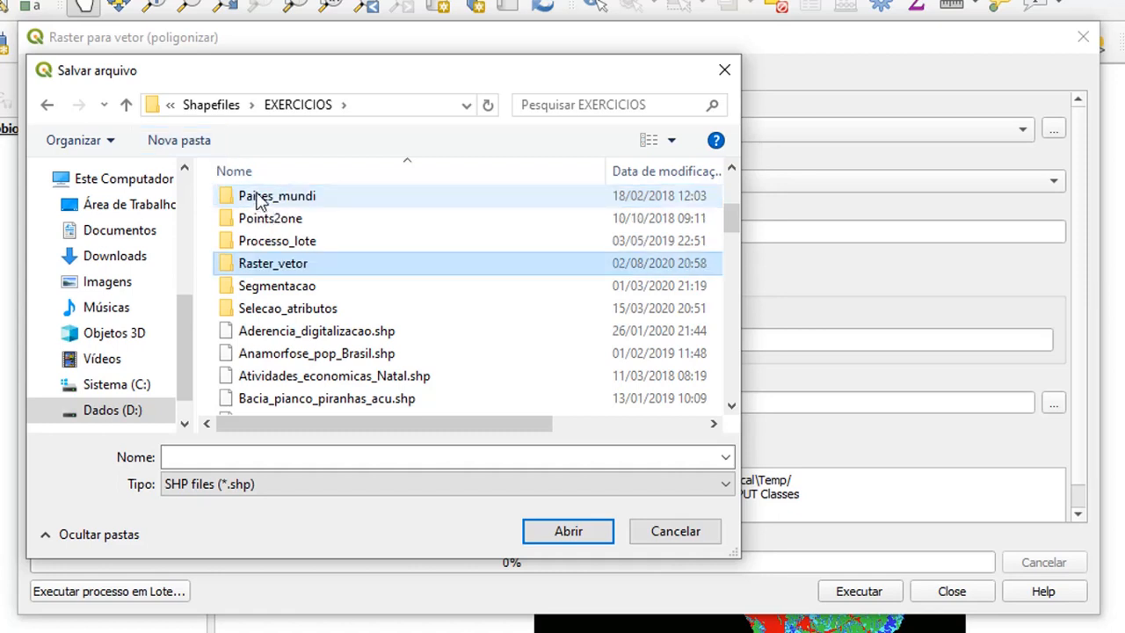
- Set the output file to Uso_cobertura_SJC as a shapefile in the Raster_vetor folder
double_click(264, 263)
click(271, 461)
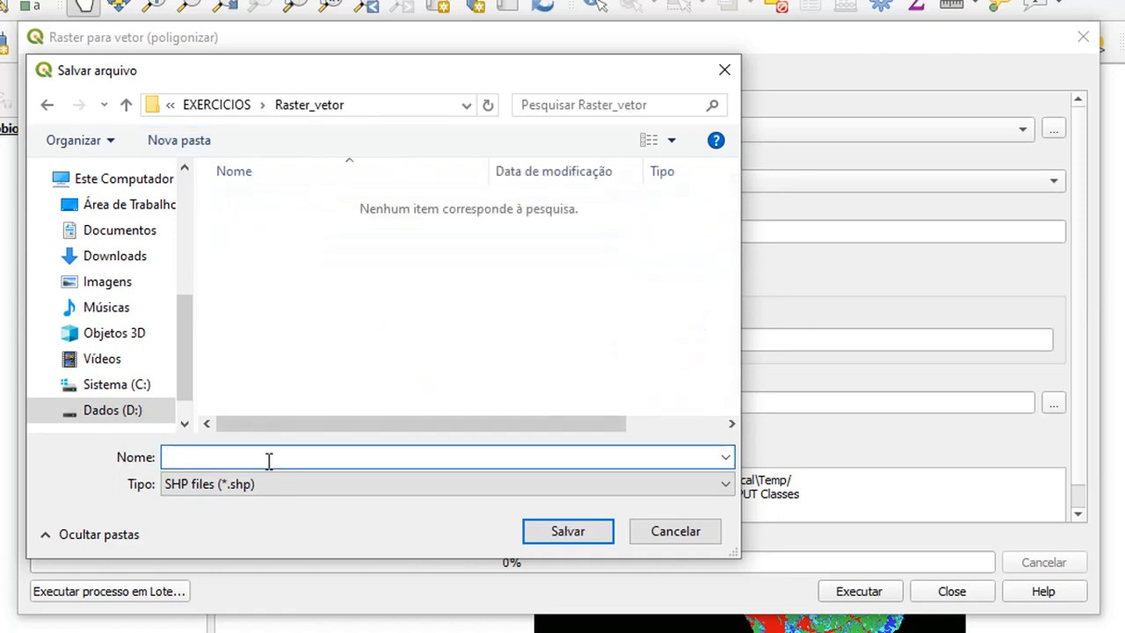
text(Uso_cobertura_SJC)
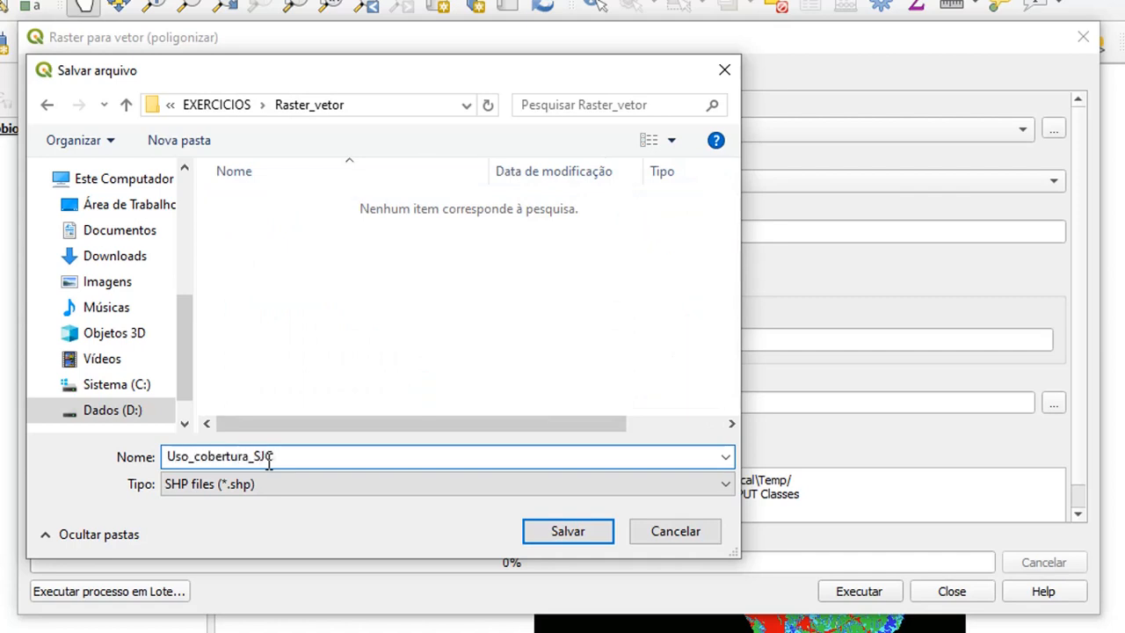
click(571, 535)
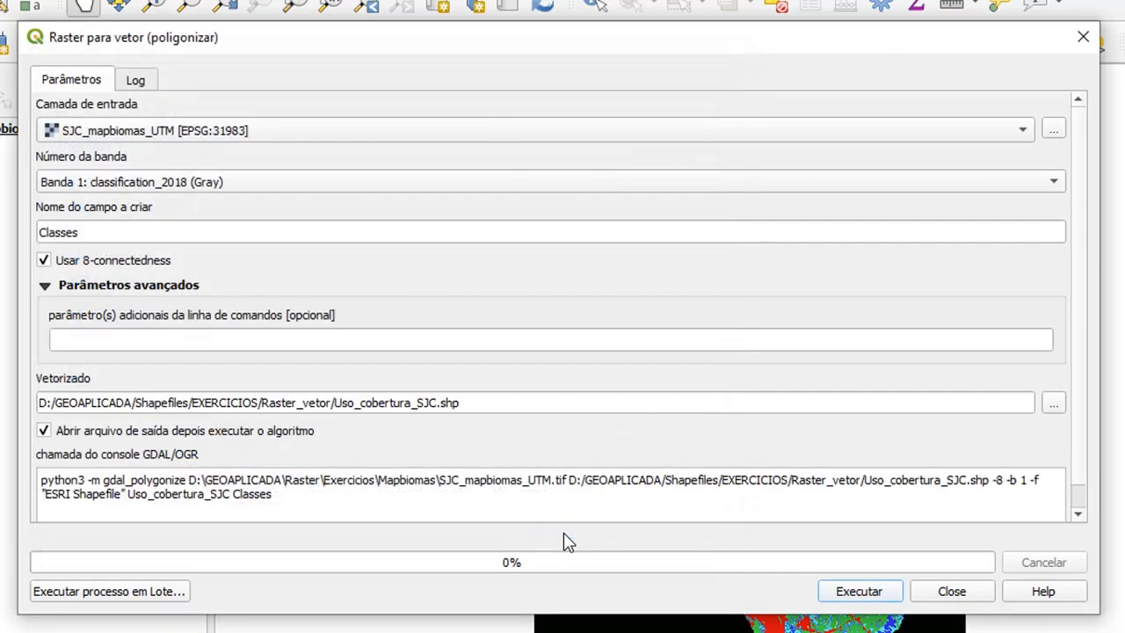
- Run the polygonize tool, check the end of its log and close the dialog
click(842, 594)
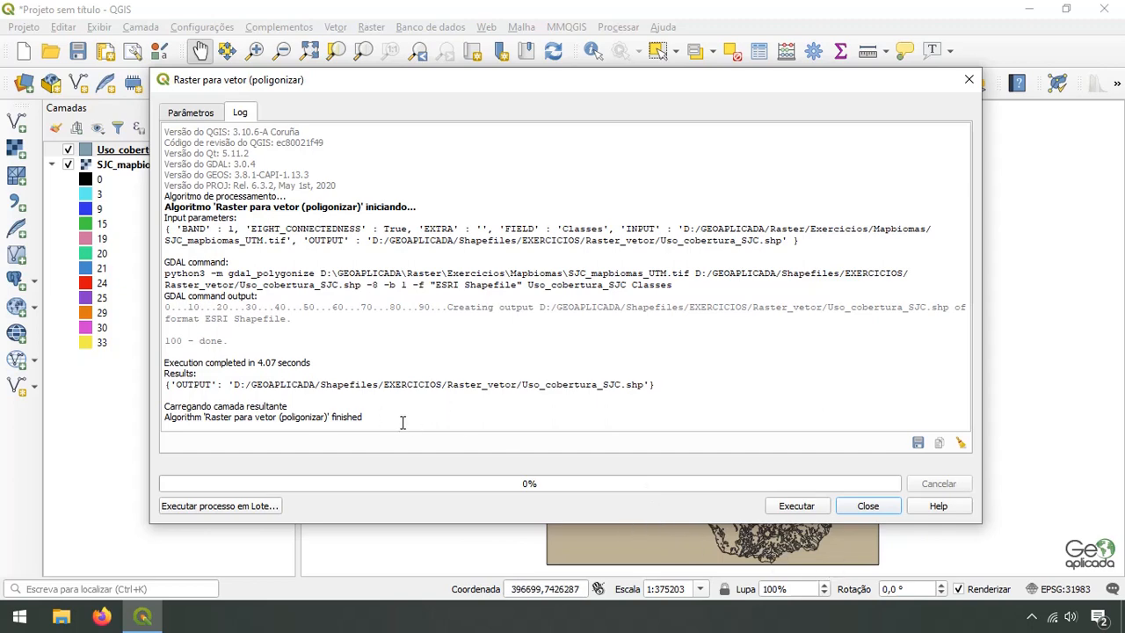
drag(403, 421, 157, 420)
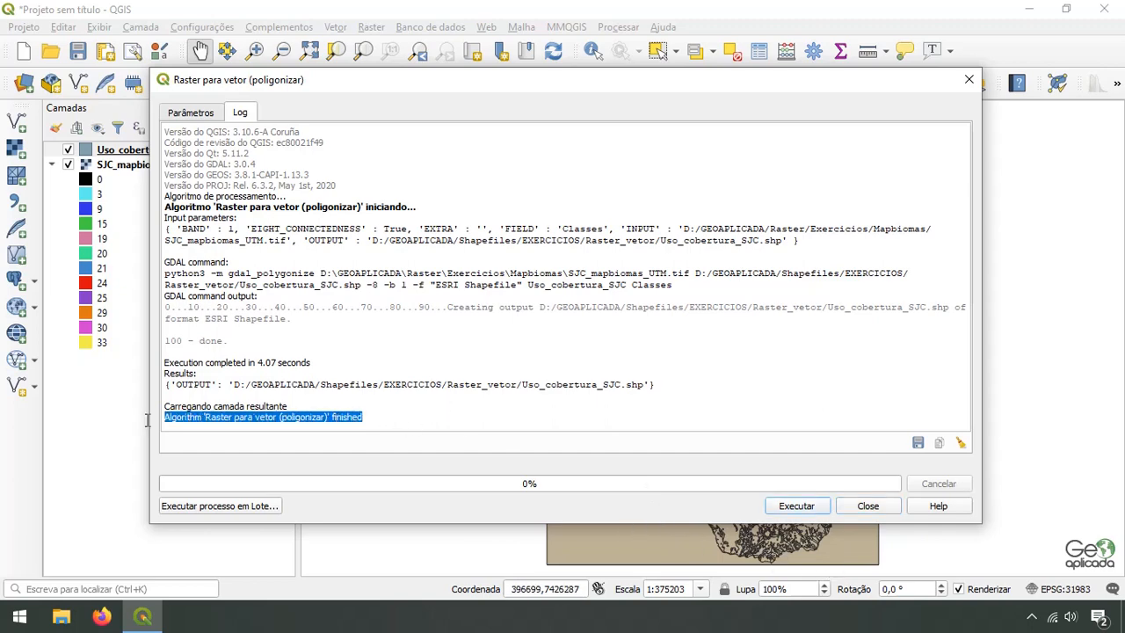
click(865, 507)
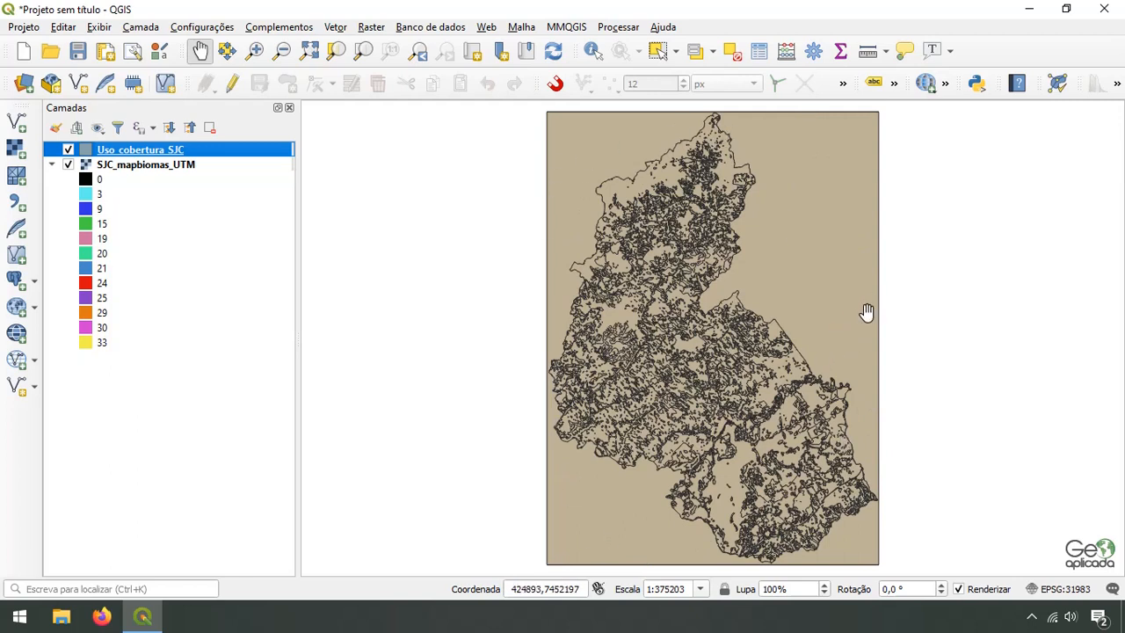
- Open the attribute table of the Uso_cobertura_SJC layer and sort it ascending by Classes
right_click(154, 155)
click(150, 320)
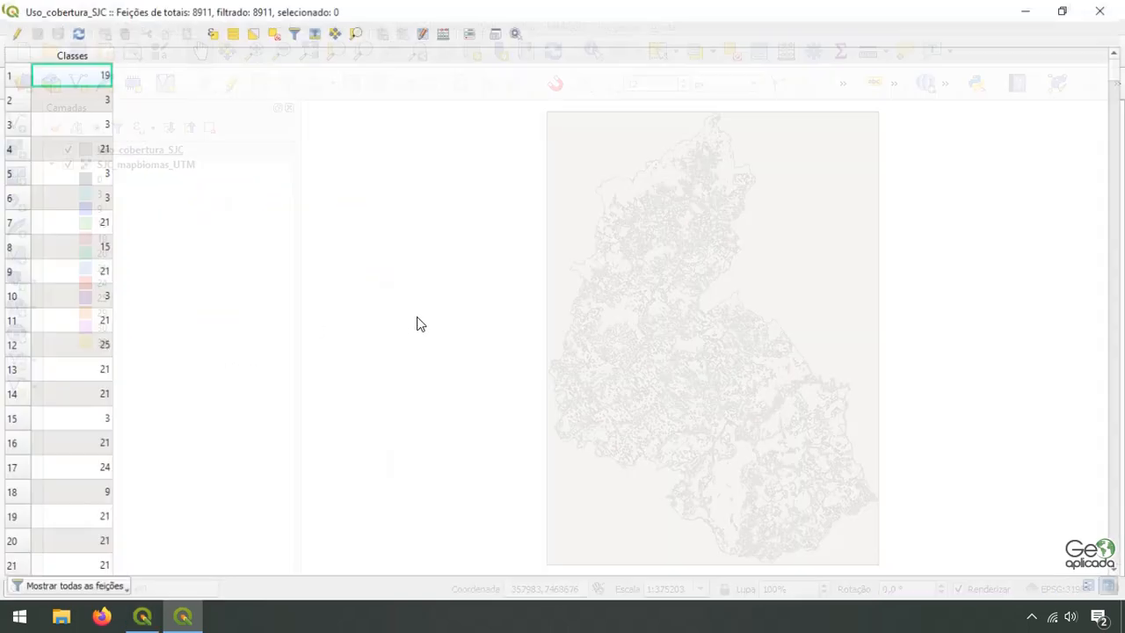
click(73, 54)
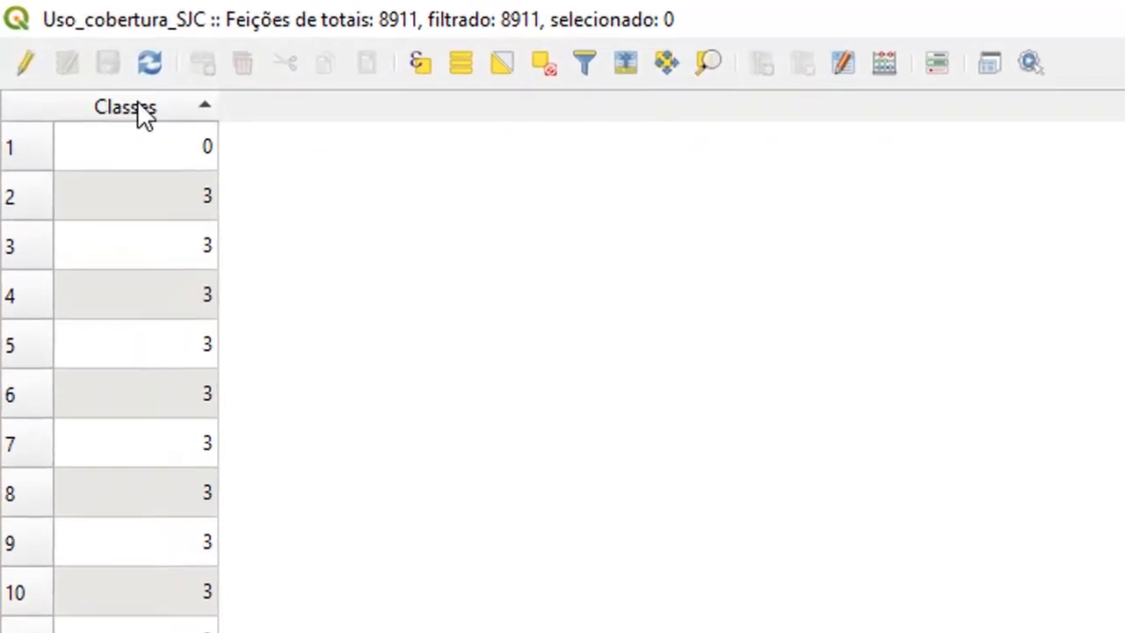
- Delete the feature with Classes value 0 from Uso_cobertura_SJC, then save the edits and end editing
click(26, 61)
click(10, 193)
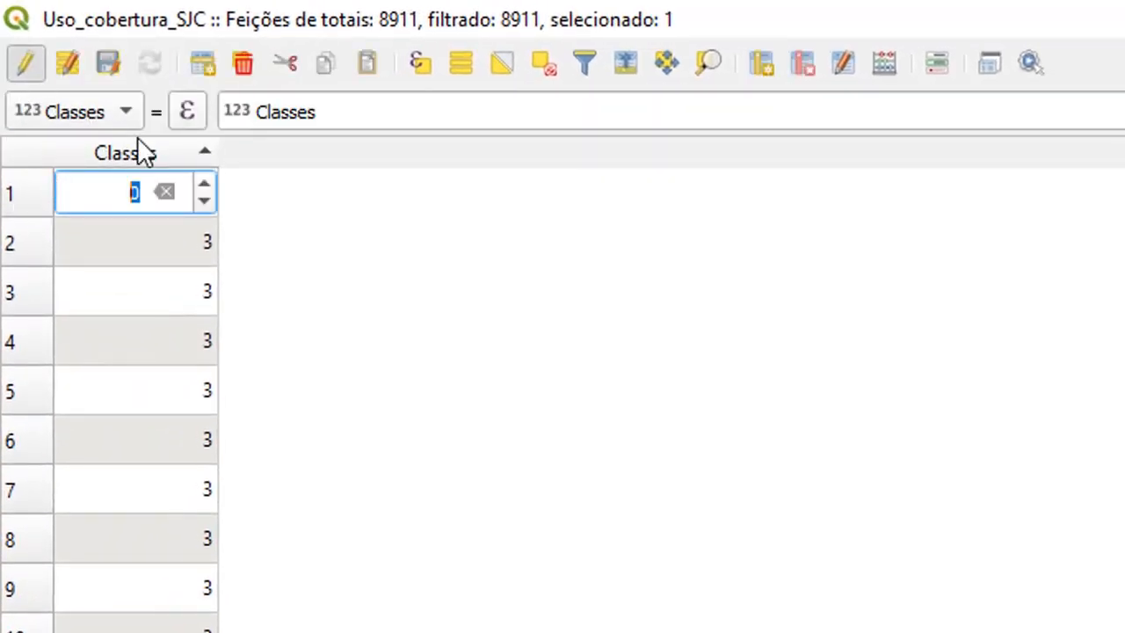
click(243, 61)
click(22, 201)
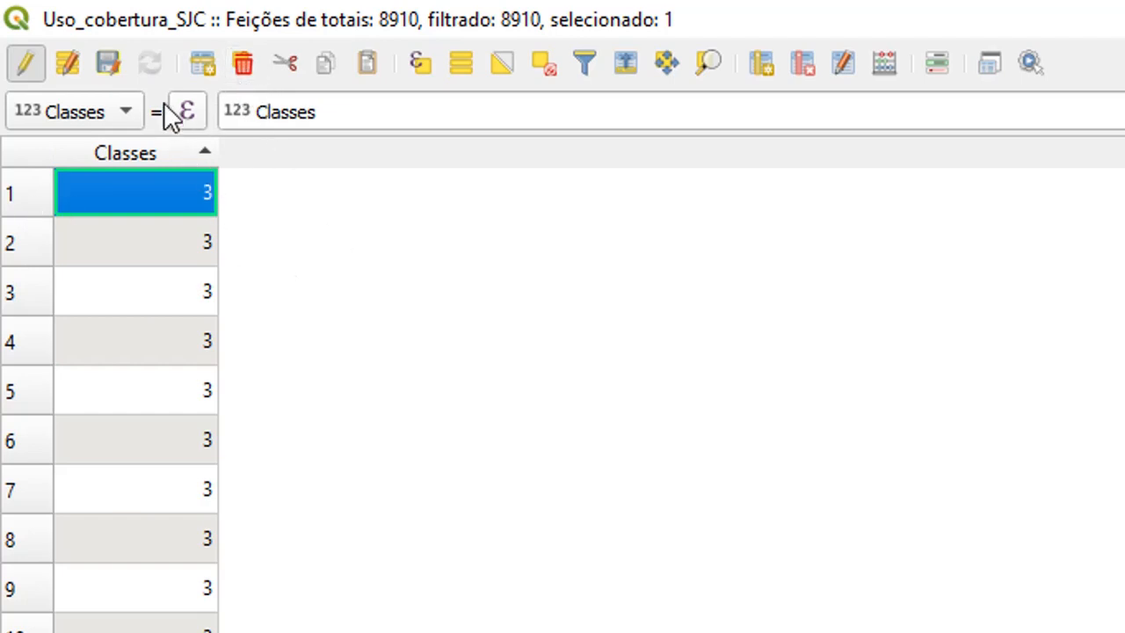
click(544, 64)
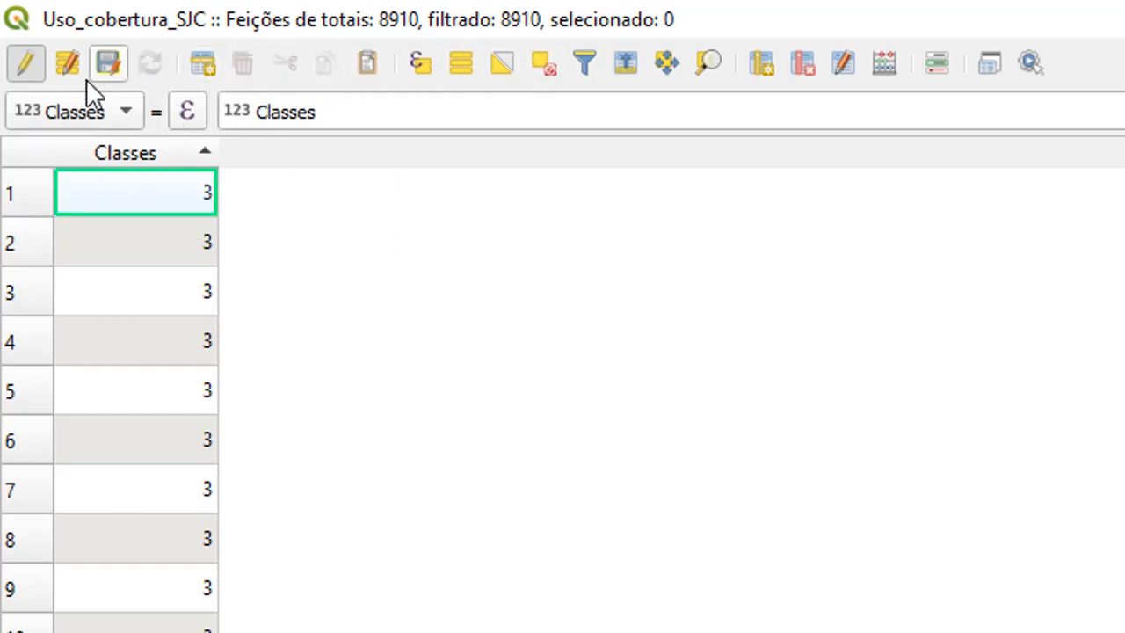
click(105, 65)
click(26, 66)
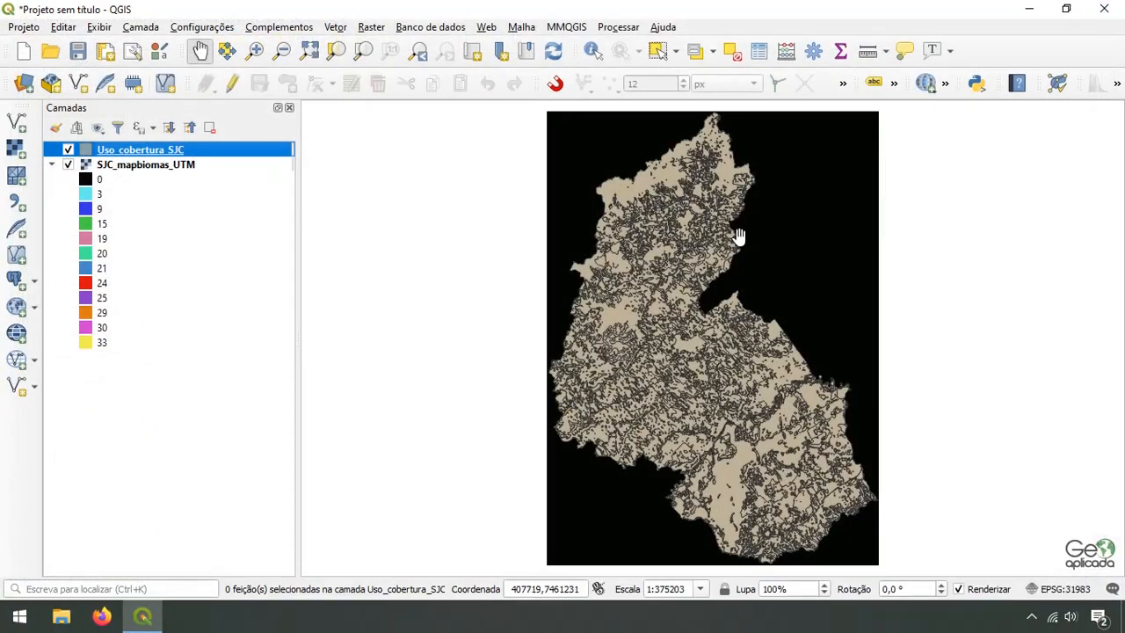
- Hide the SJC_mapbiomas_UTM raster and examine the polygon outlines of Uso_cobertura_SJC up close
click(68, 164)
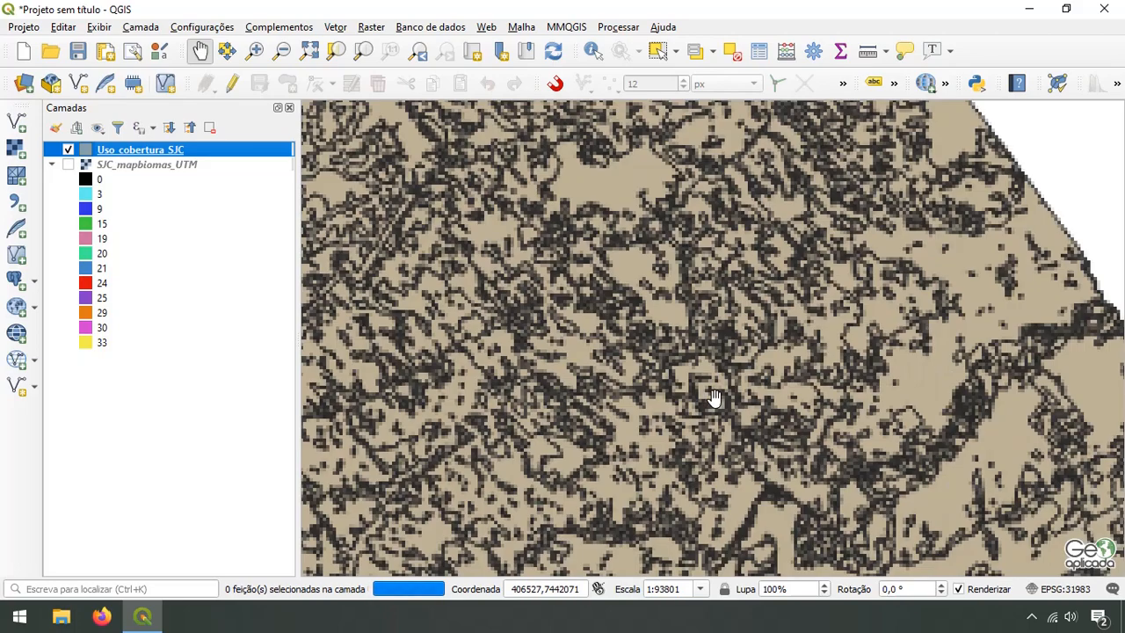
scroll(710, 397, up, 4)
scroll(607, 307, up, 2)
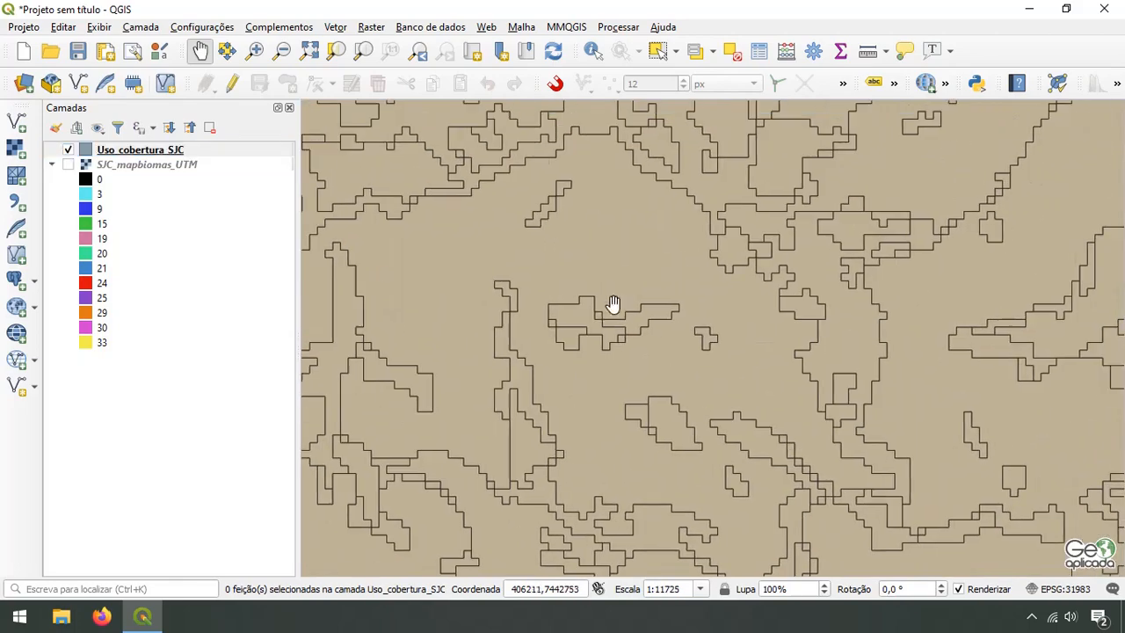
scroll(607, 319, down, 1)
- Show the SJC_mapbiomas_UTM raster again and toggle Uso_cobertura_SJC to compare both layers, returning to the layer's full extent
click(67, 164)
click(68, 150)
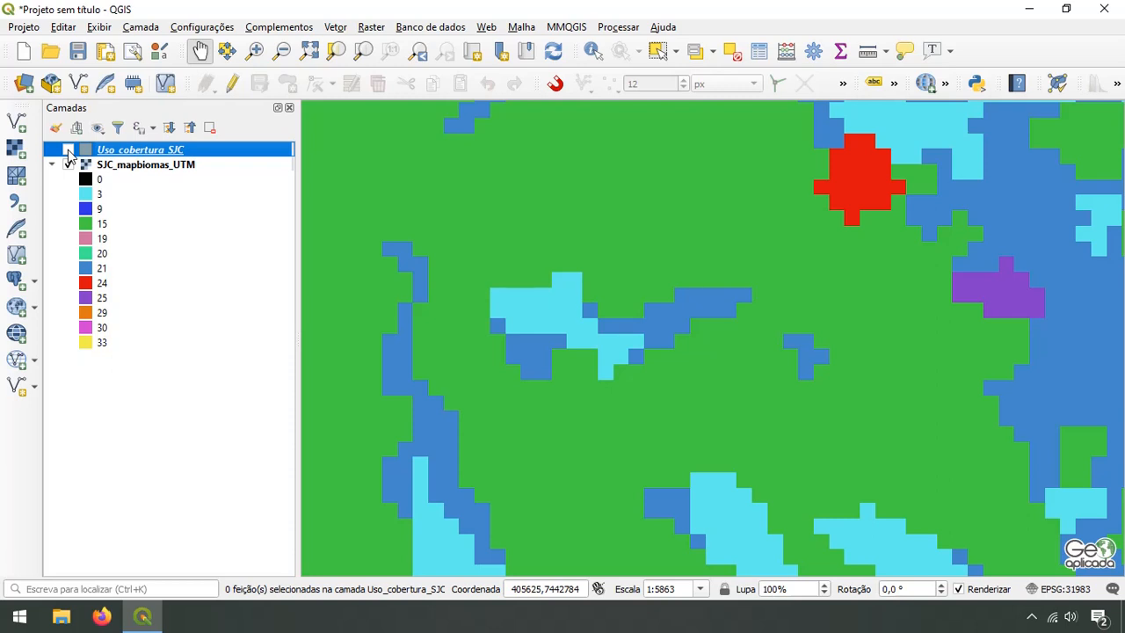
click(67, 150)
click(67, 151)
click(68, 151)
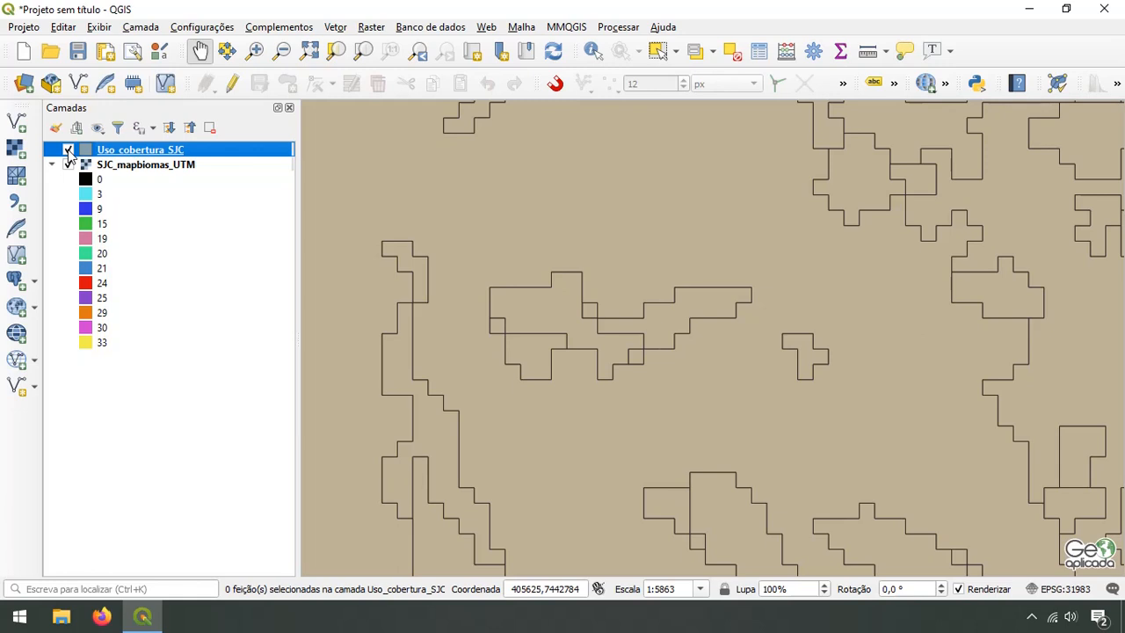
right_click(145, 151)
click(220, 156)
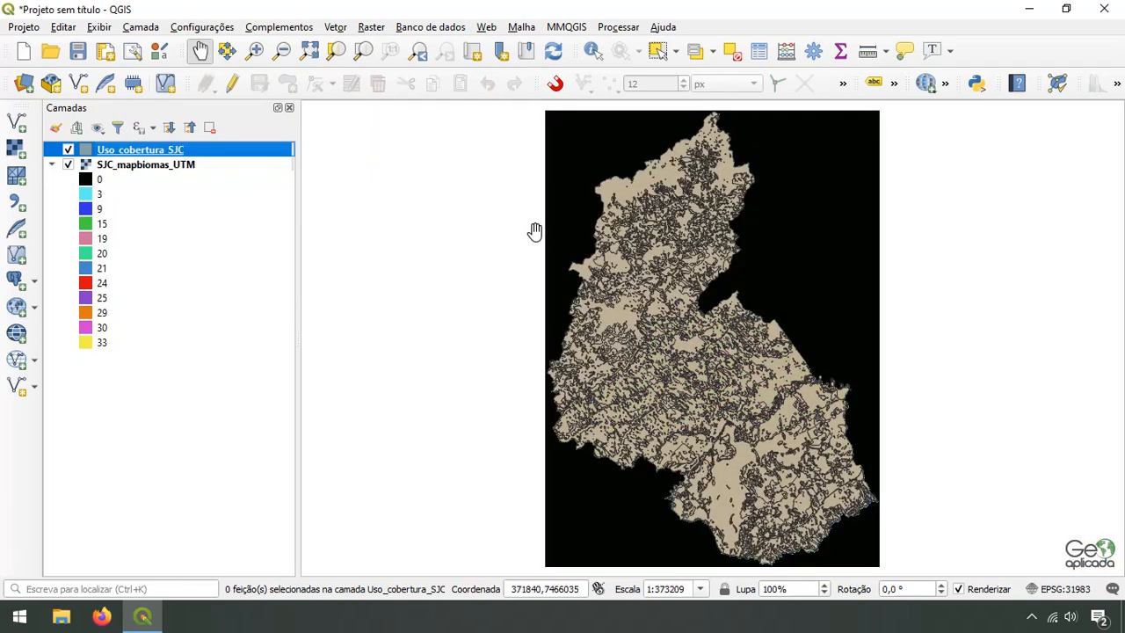
- Symbolize the Uso_cobertura_SJC layer as Categorizado by the Classes field with random colors, then check its legend
right_click(164, 149)
click(231, 468)
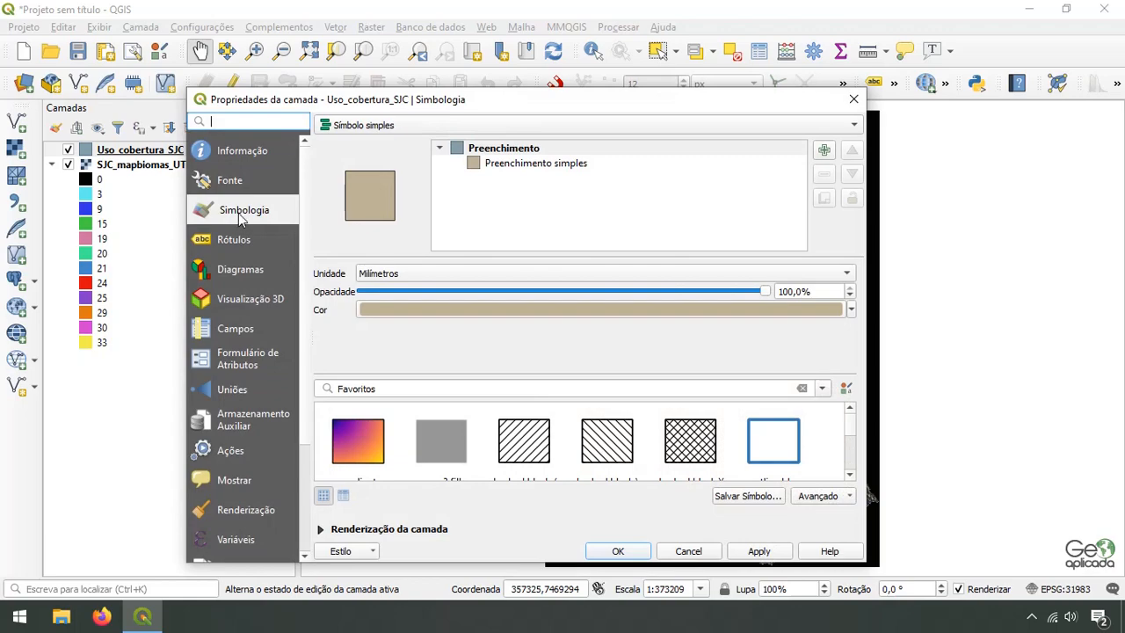
click(356, 125)
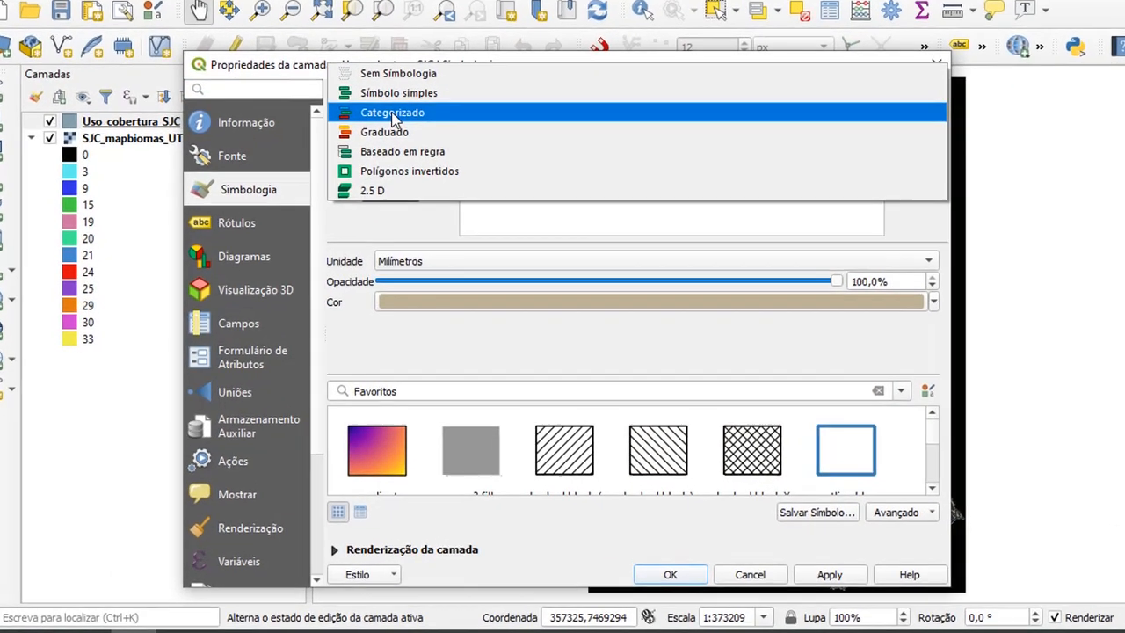
click(369, 143)
click(1002, 89)
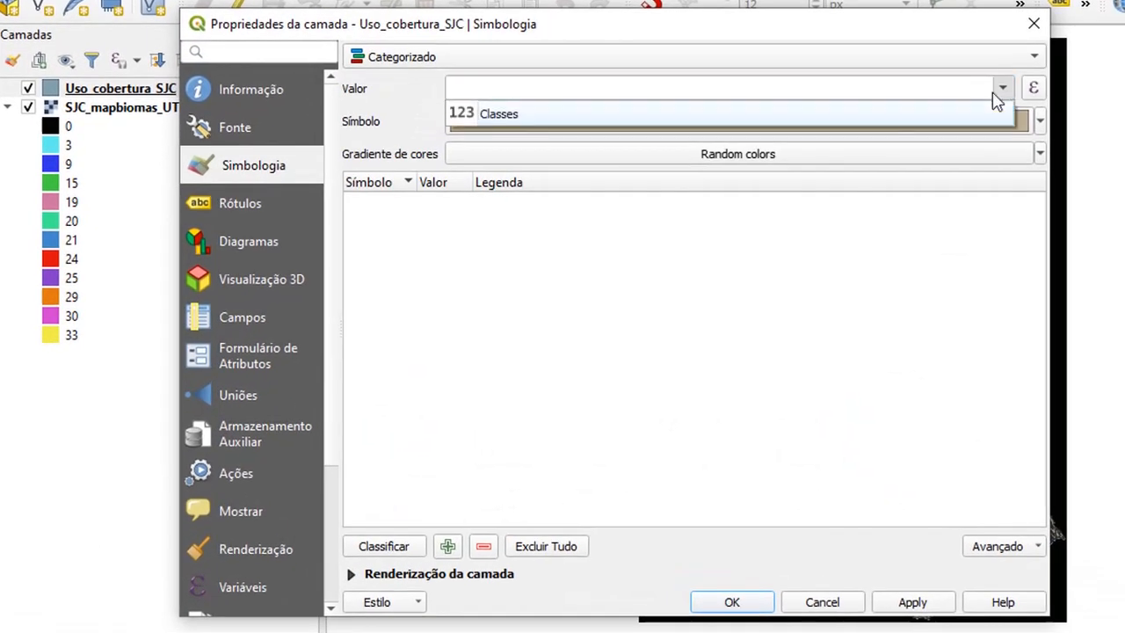
click(520, 116)
click(391, 546)
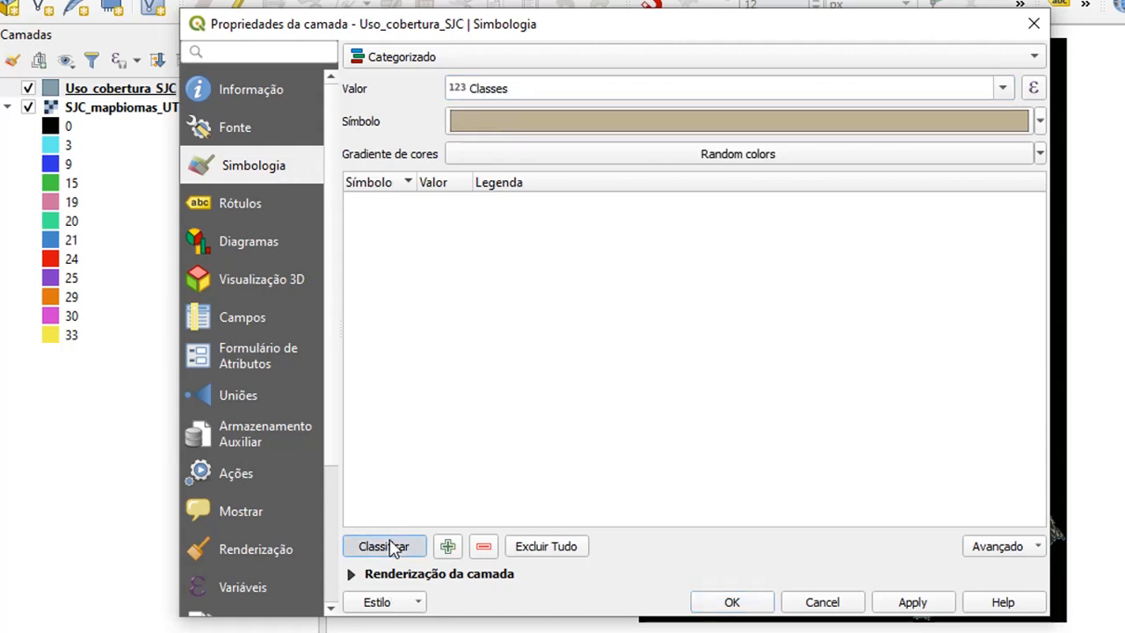
click(731, 603)
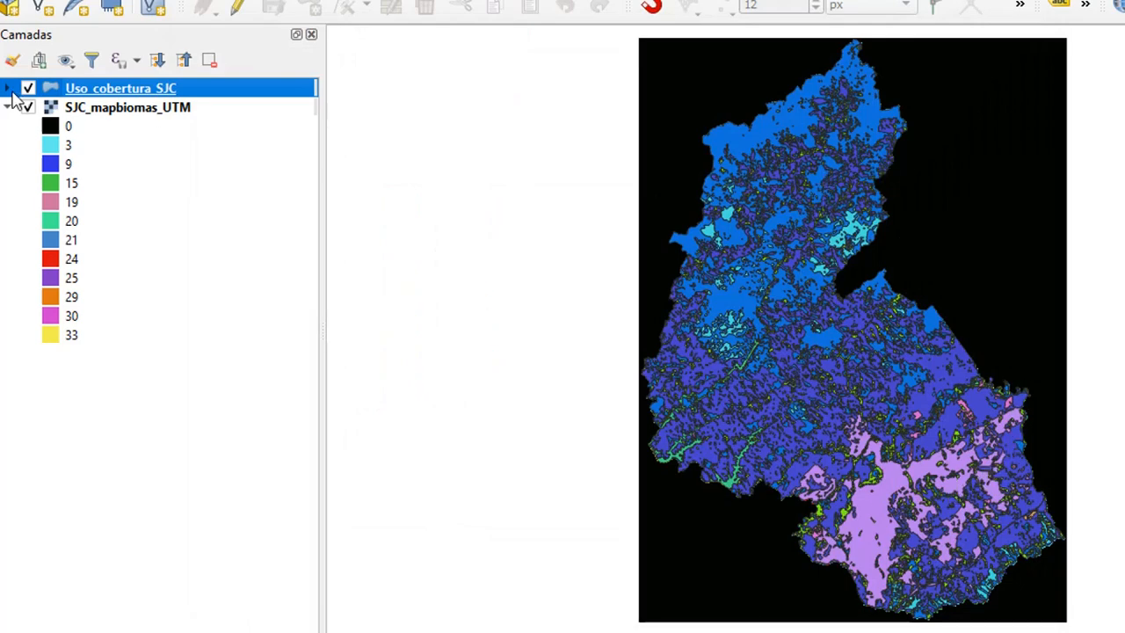
click(8, 88)
click(8, 89)
- Make the stroke of all class symbols in Uso_cobertura_SJC transparent, apply the style and check the legend
right_click(85, 95)
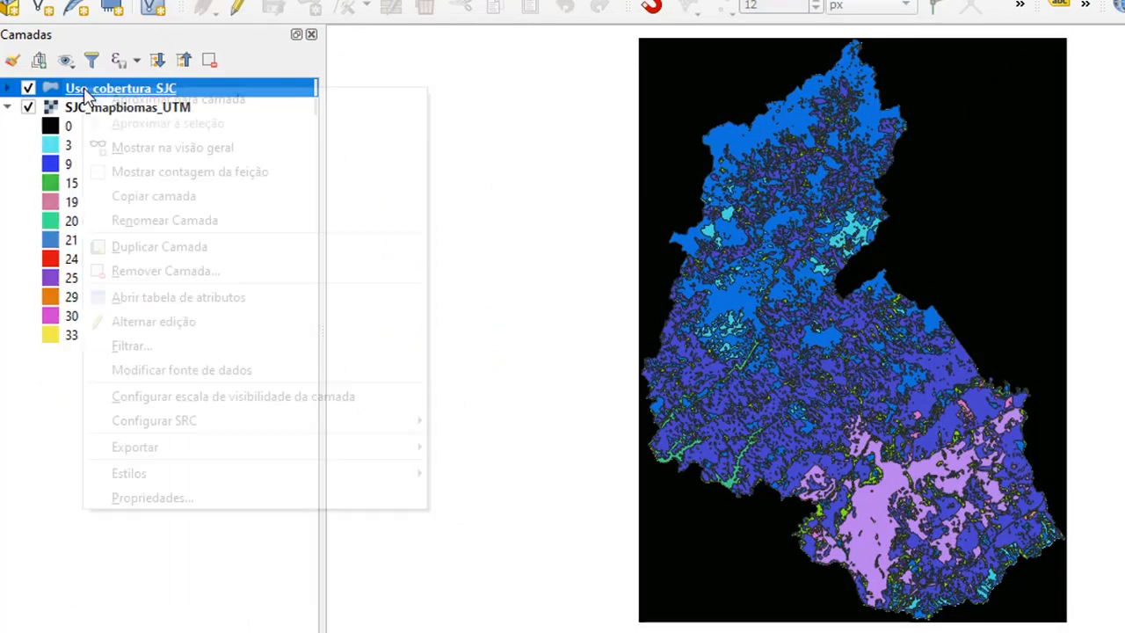
click(221, 503)
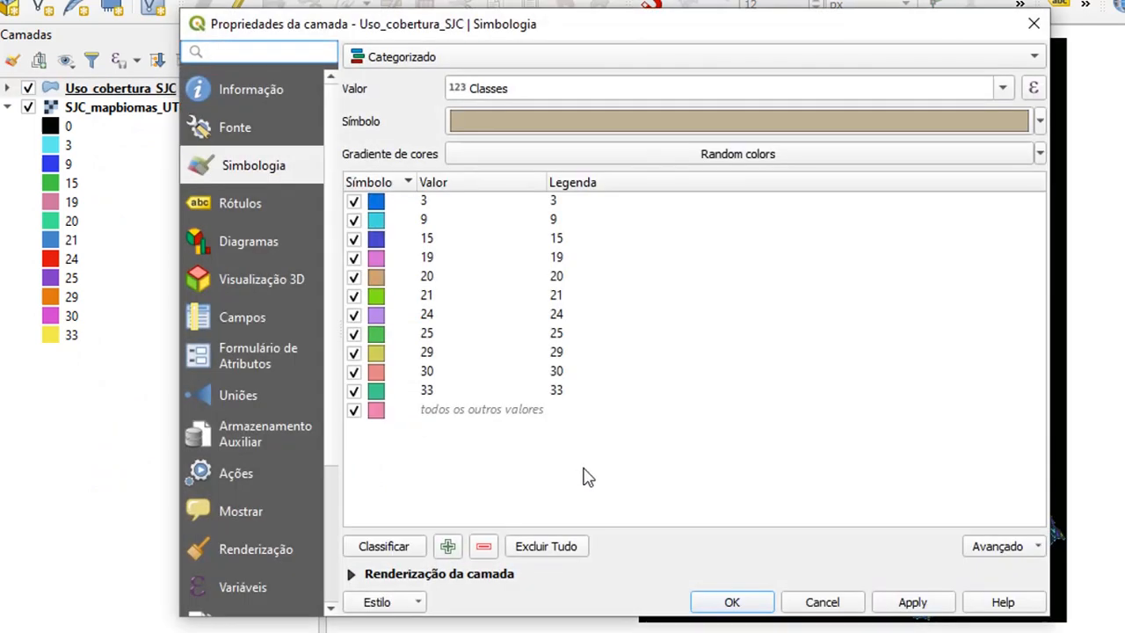
drag(545, 410, 475, 220)
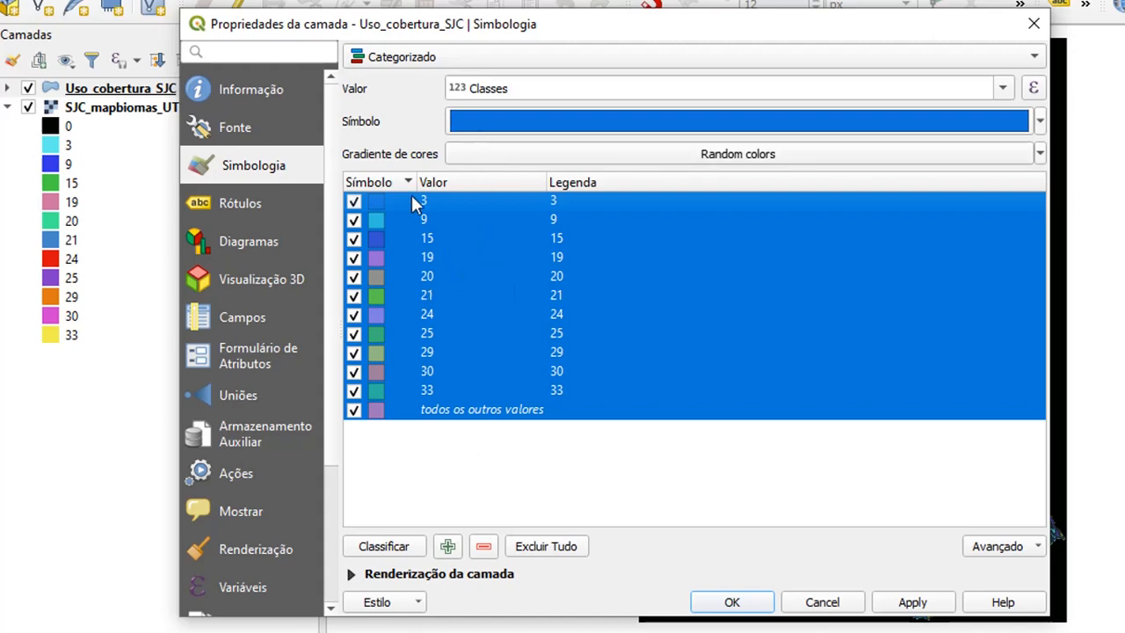
click(515, 122)
click(629, 37)
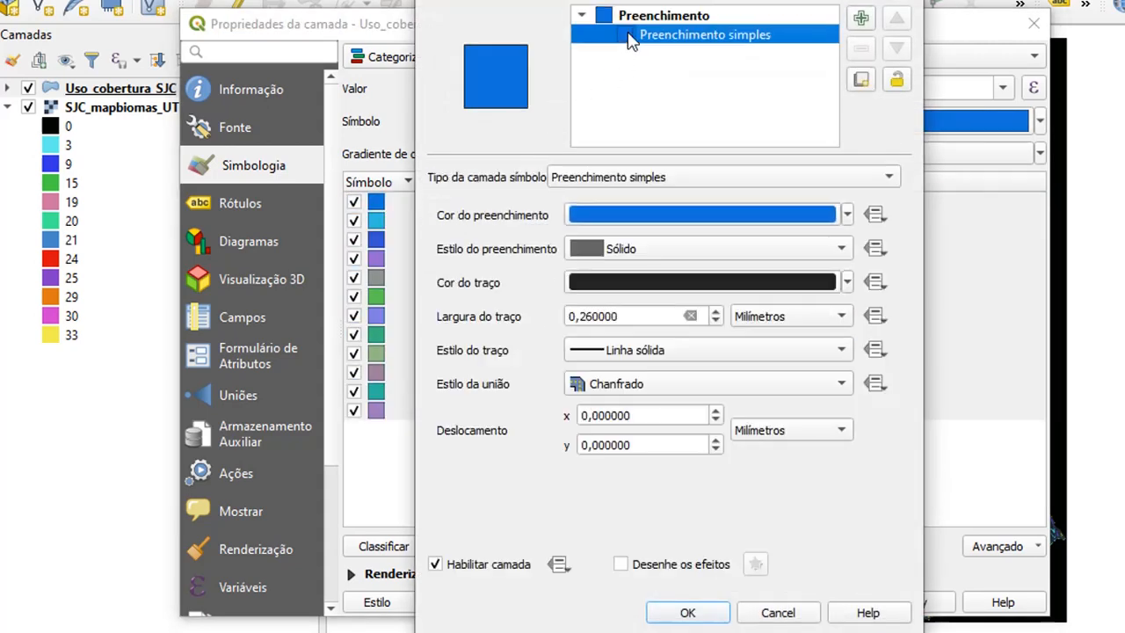
click(849, 282)
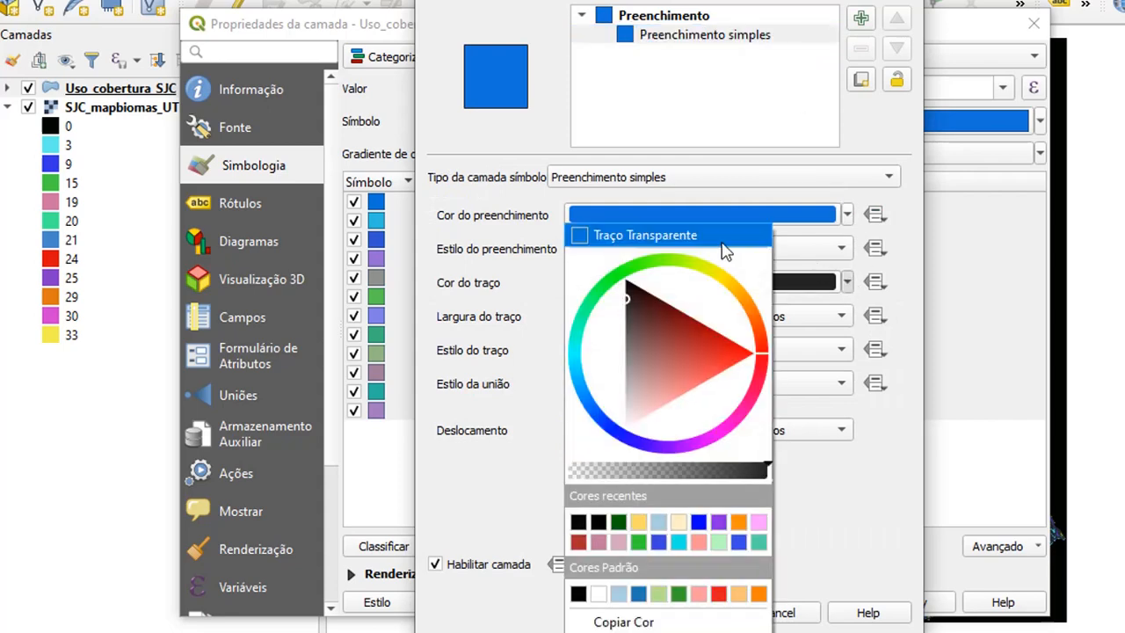
click(701, 246)
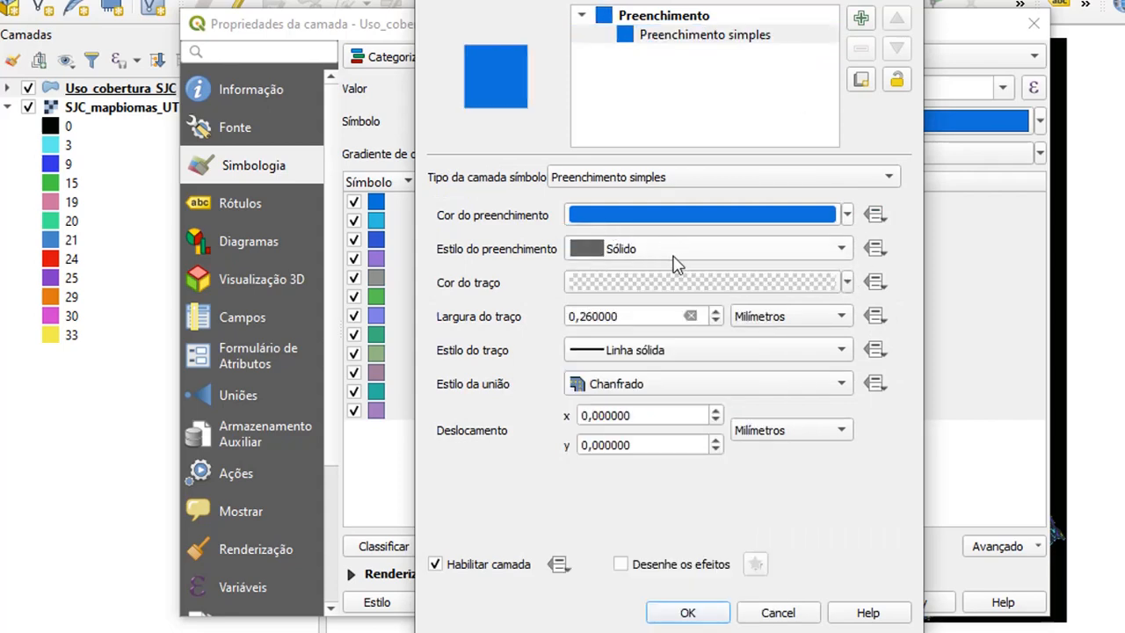
click(694, 613)
click(748, 605)
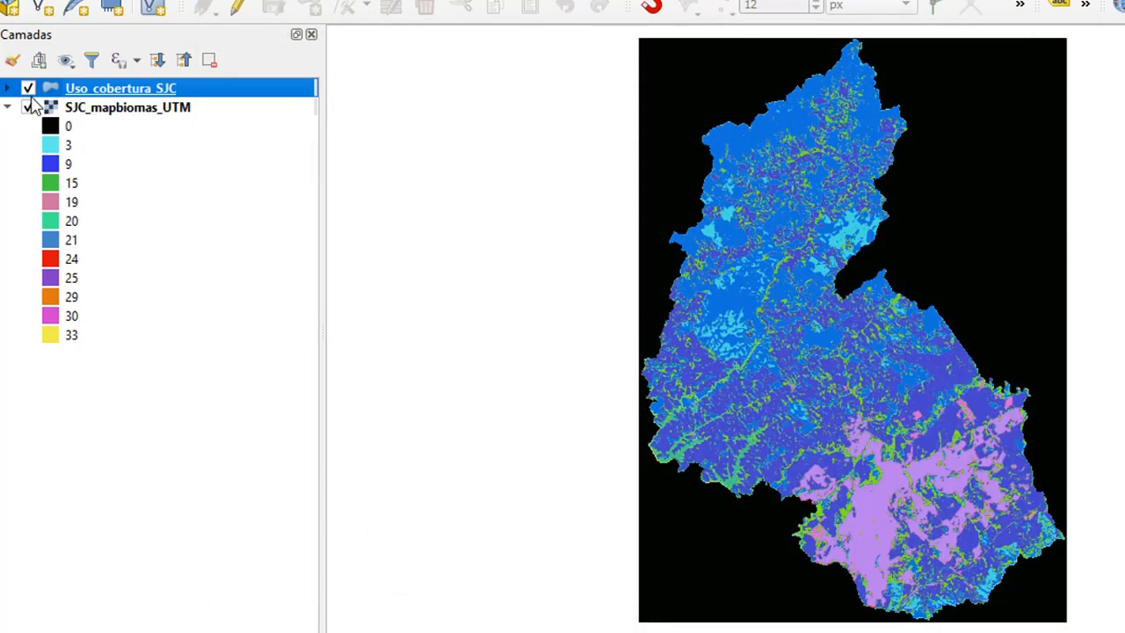
click(8, 89)
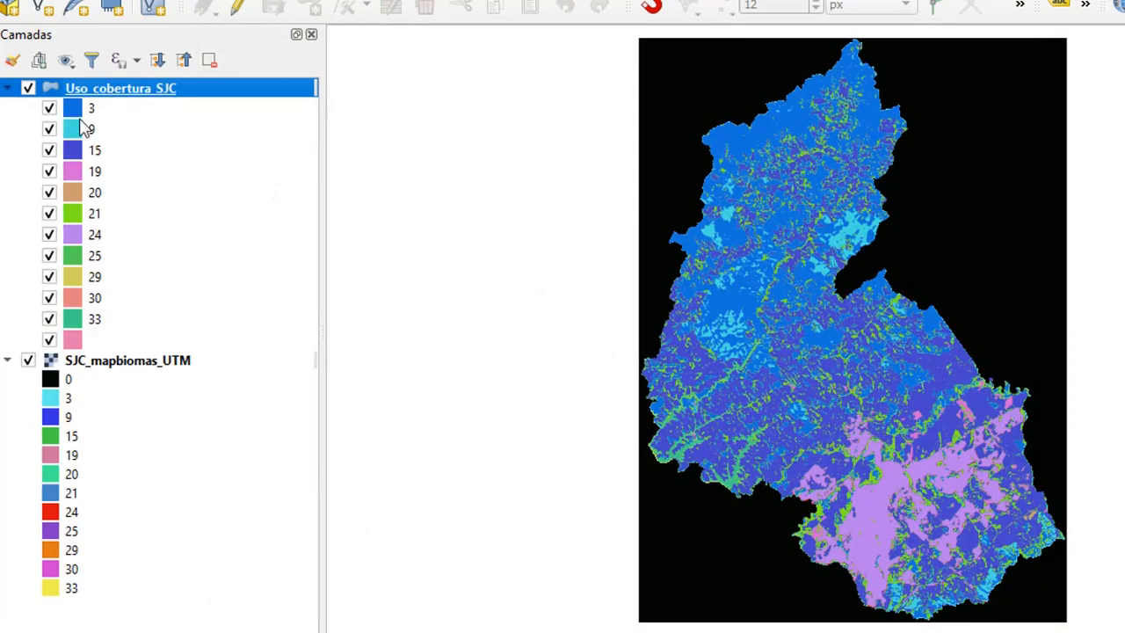
click(7, 89)
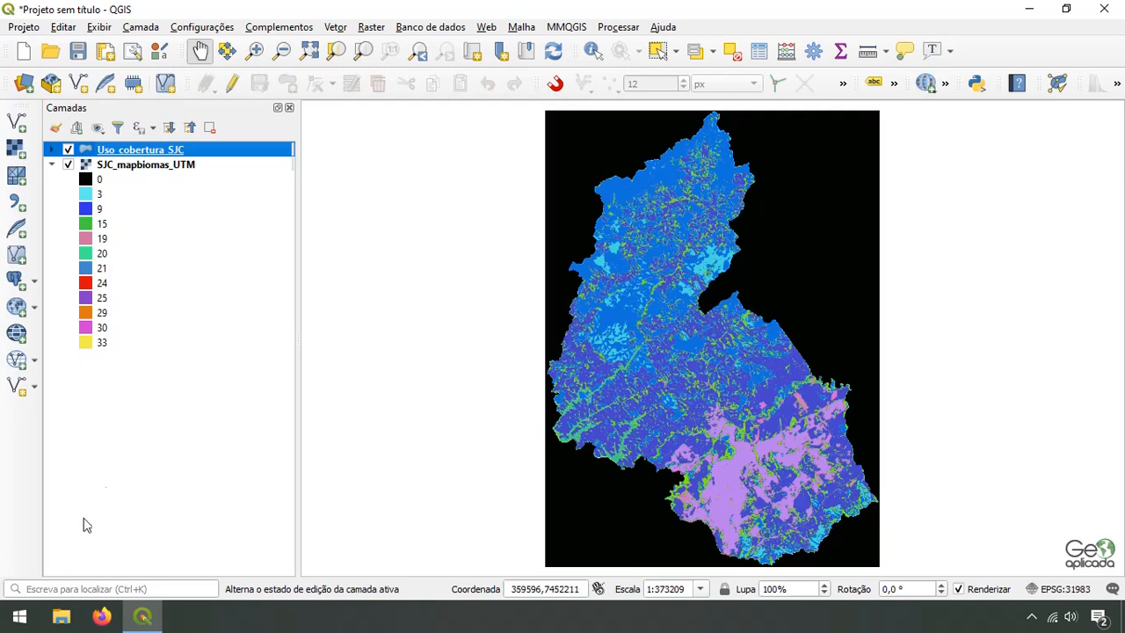
- Look up the QGIS 3.10 program group among the installed applications to see its GRASS version, then return to the project
click(19, 616)
scroll(132, 476, down, 20)
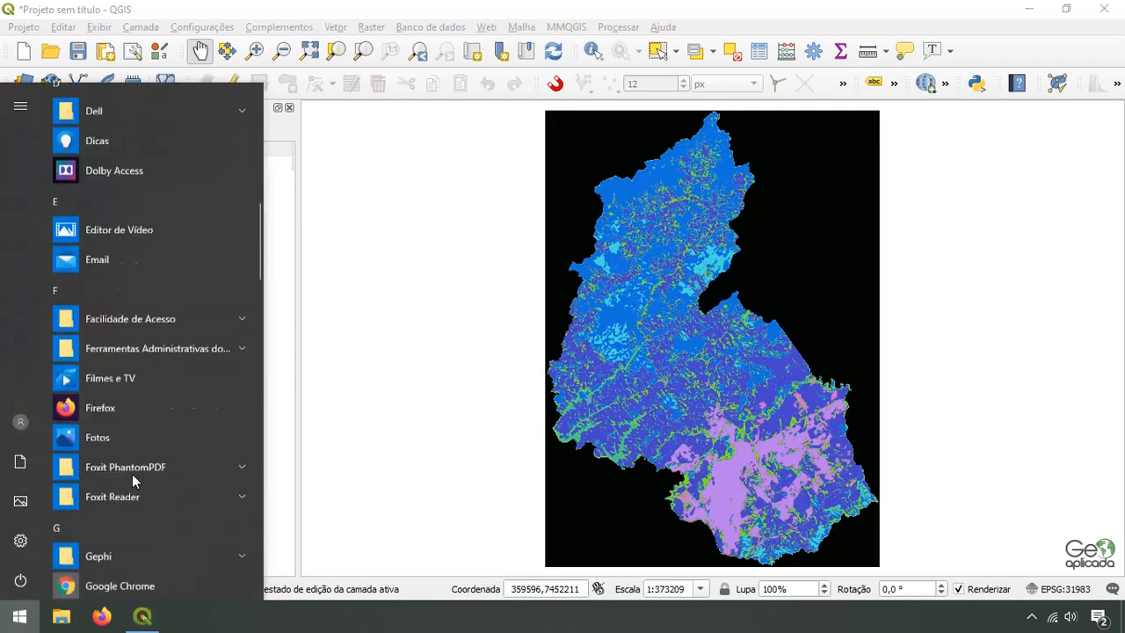
scroll(132, 474, down, 2)
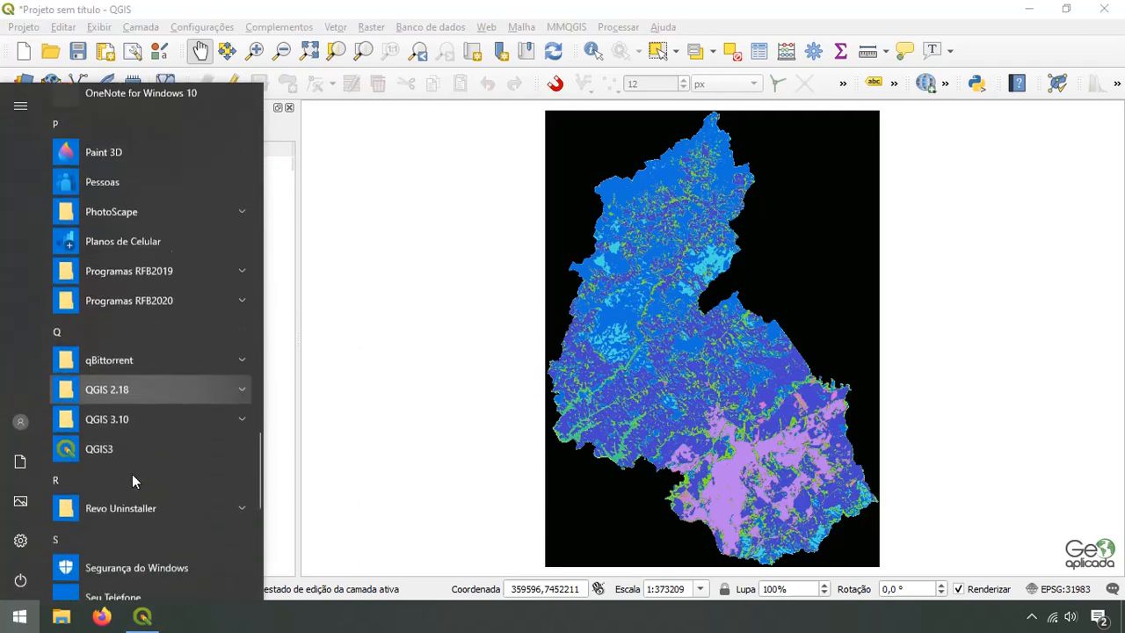
click(187, 335)
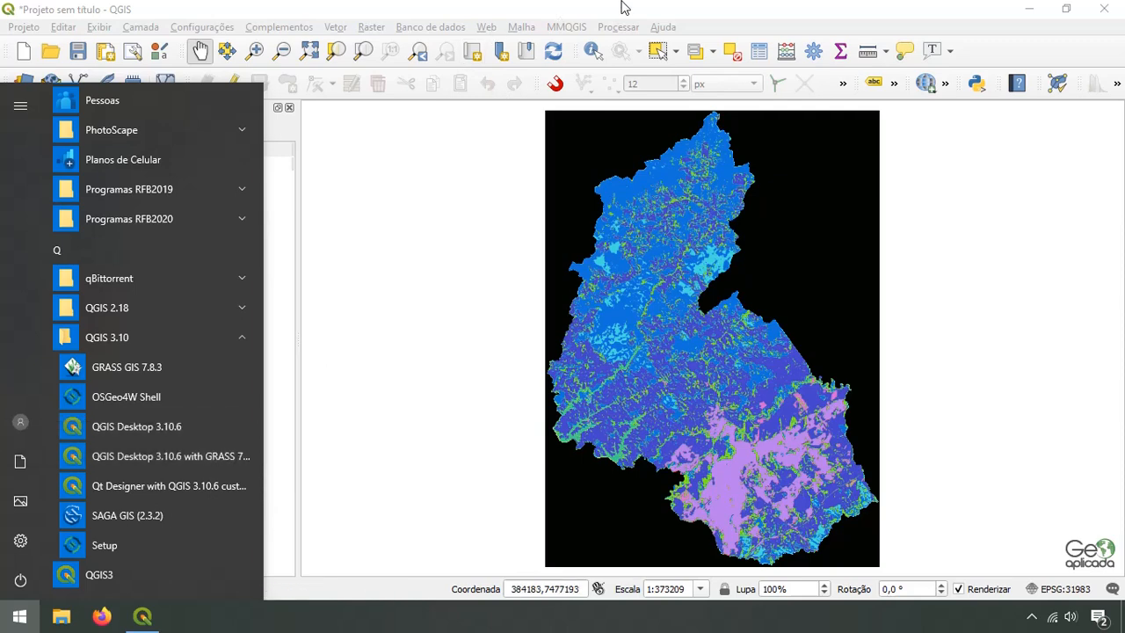
click(394, 329)
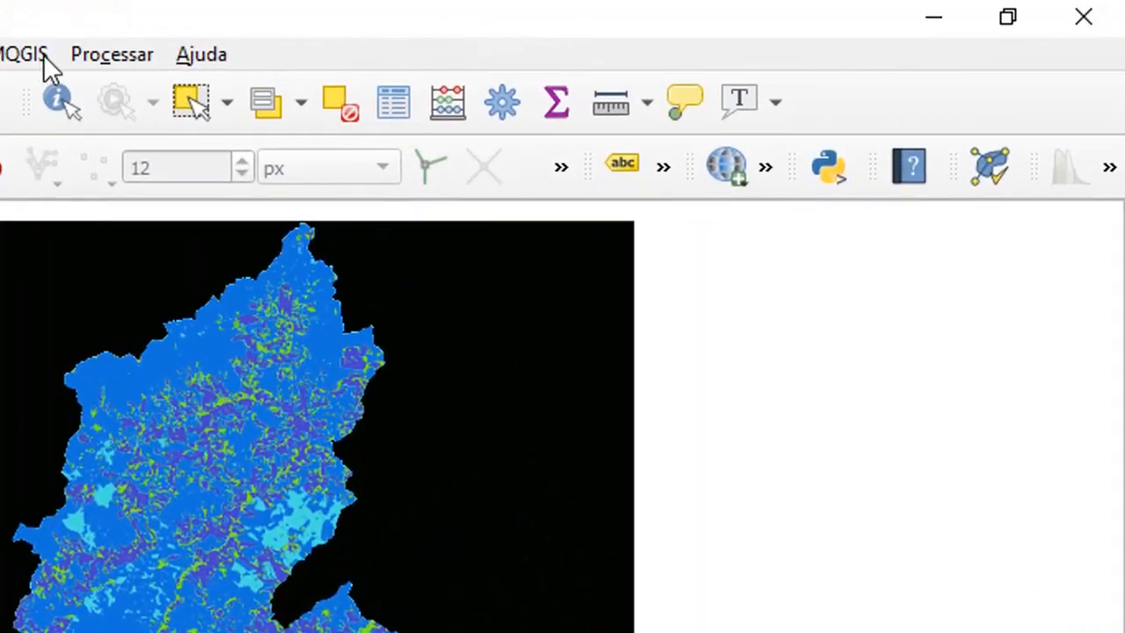
- Search the processing toolbox for r.to.vect and open the GRASS raster tool
click(601, 28)
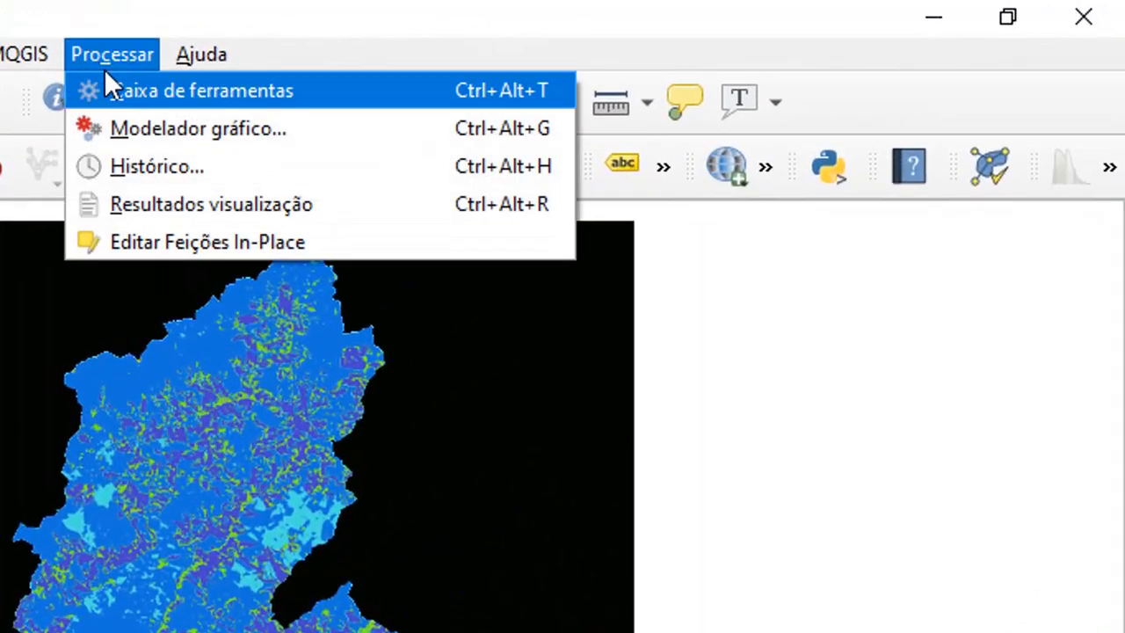
click(120, 96)
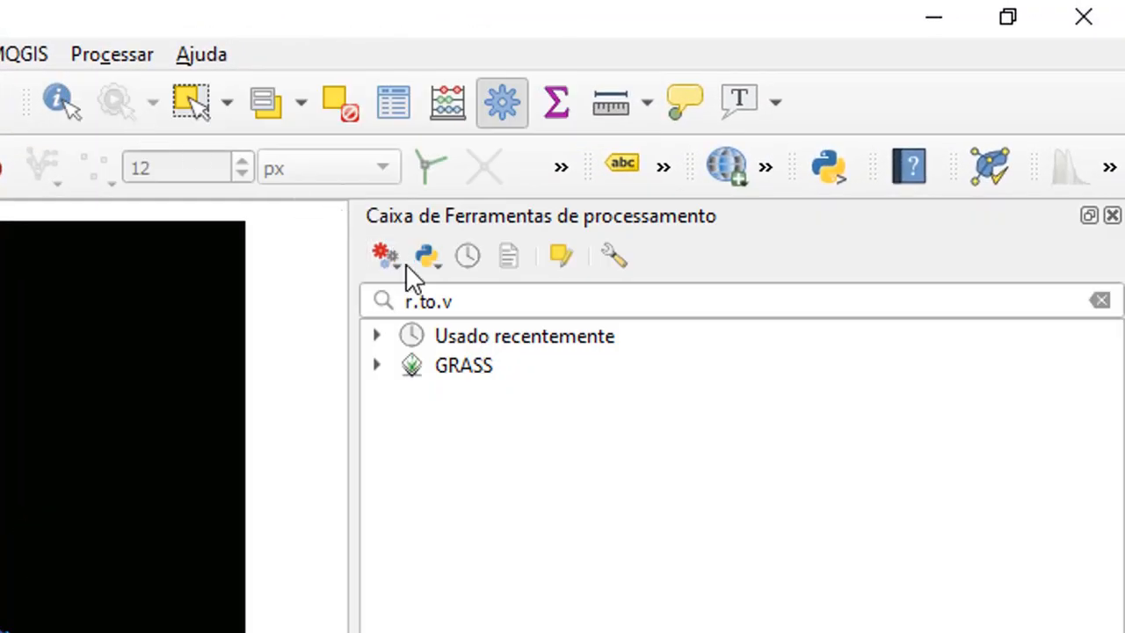
drag(467, 304, 74, 204)
key(BackSpace)
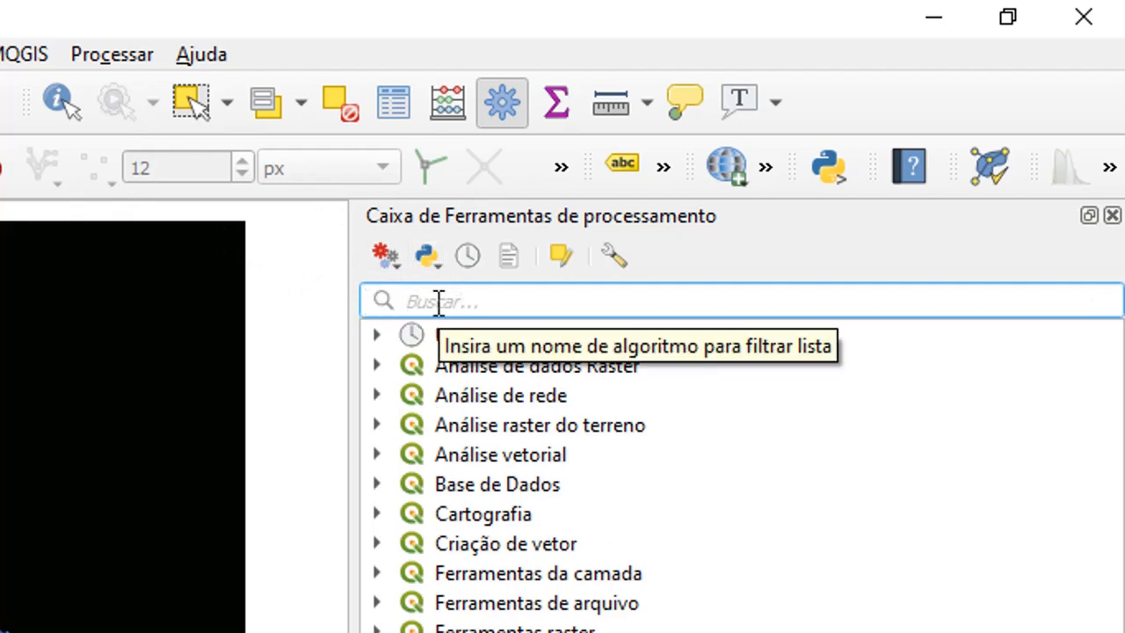
text(r.to)
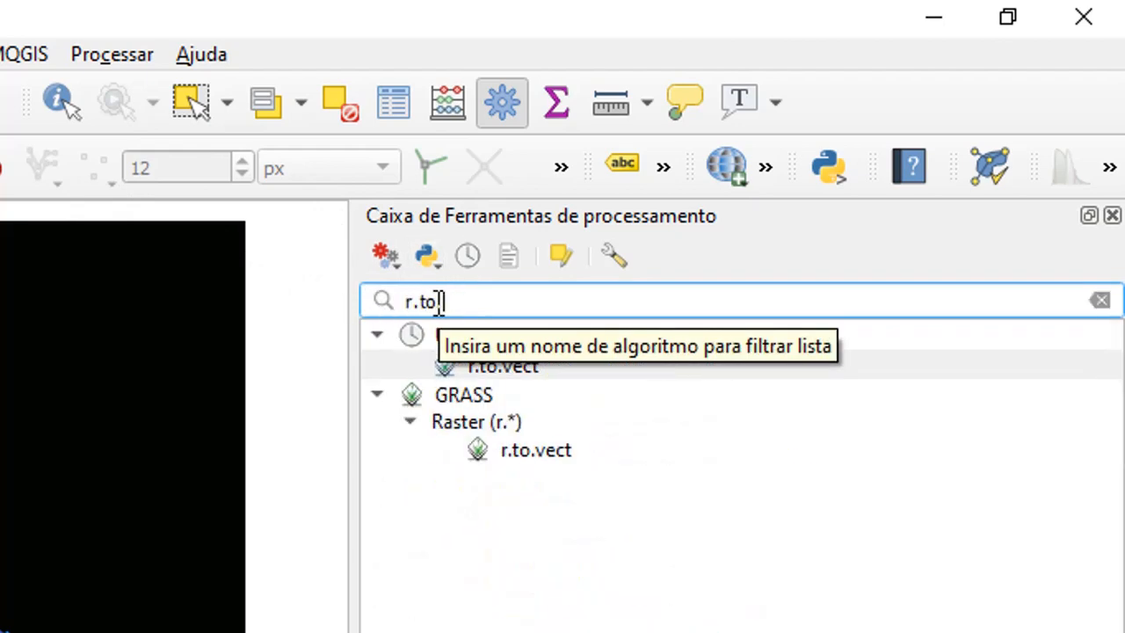
text(.)
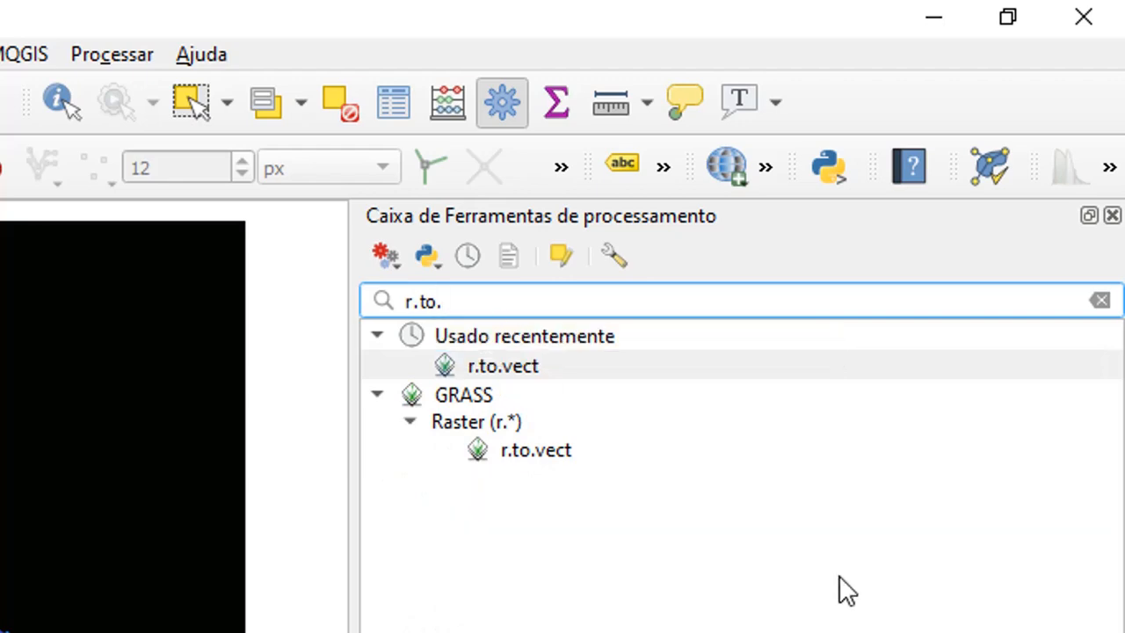
text(vect)
click(519, 454)
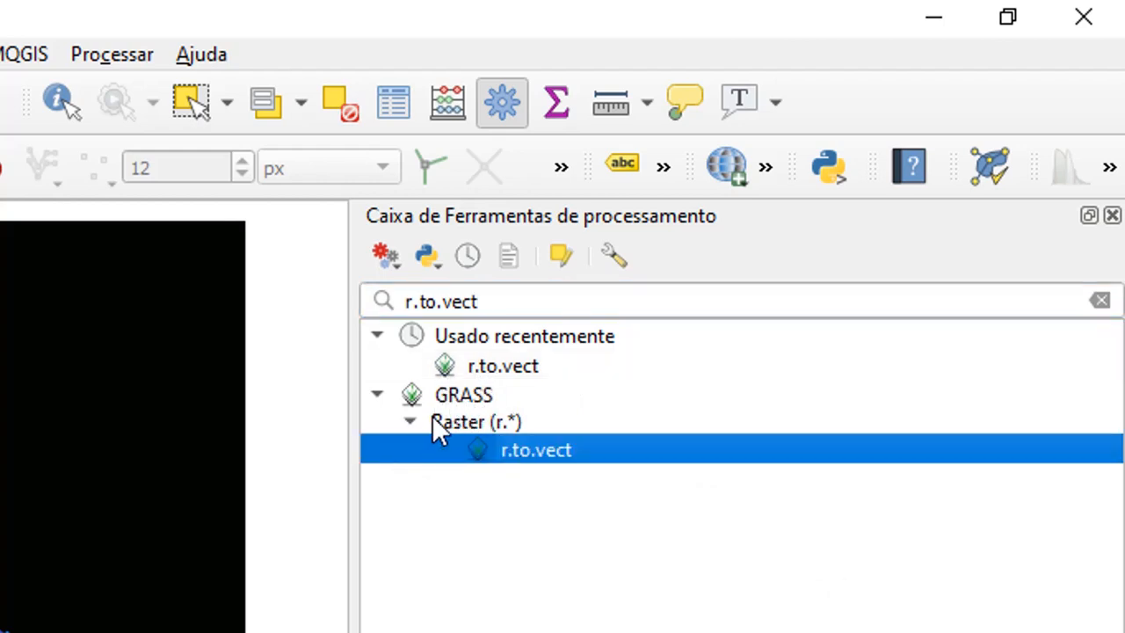
double_click(537, 452)
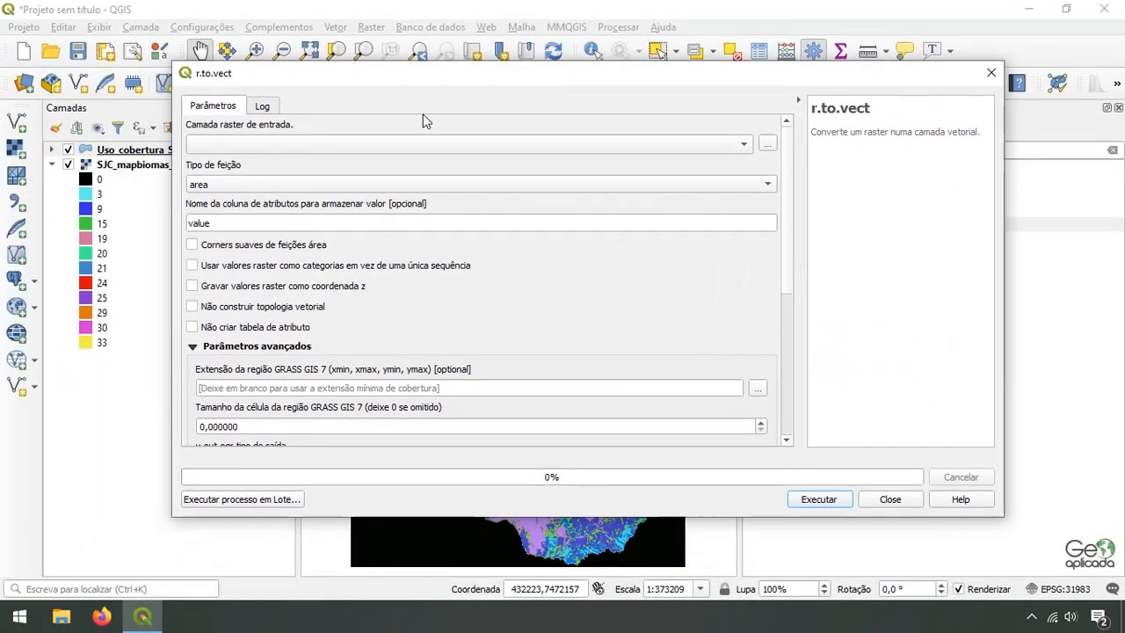
- Set r.to.vect to convert SJC_mapbiomas_UTM to area features, with attribute column Classes and smoothed area corners
click(253, 146)
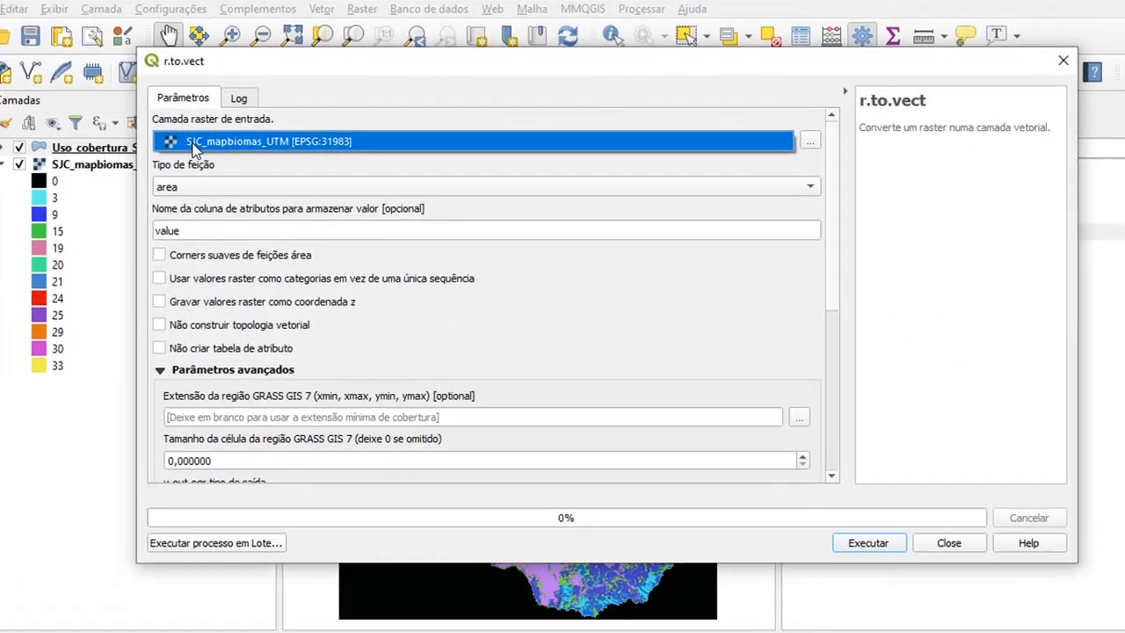
click(227, 145)
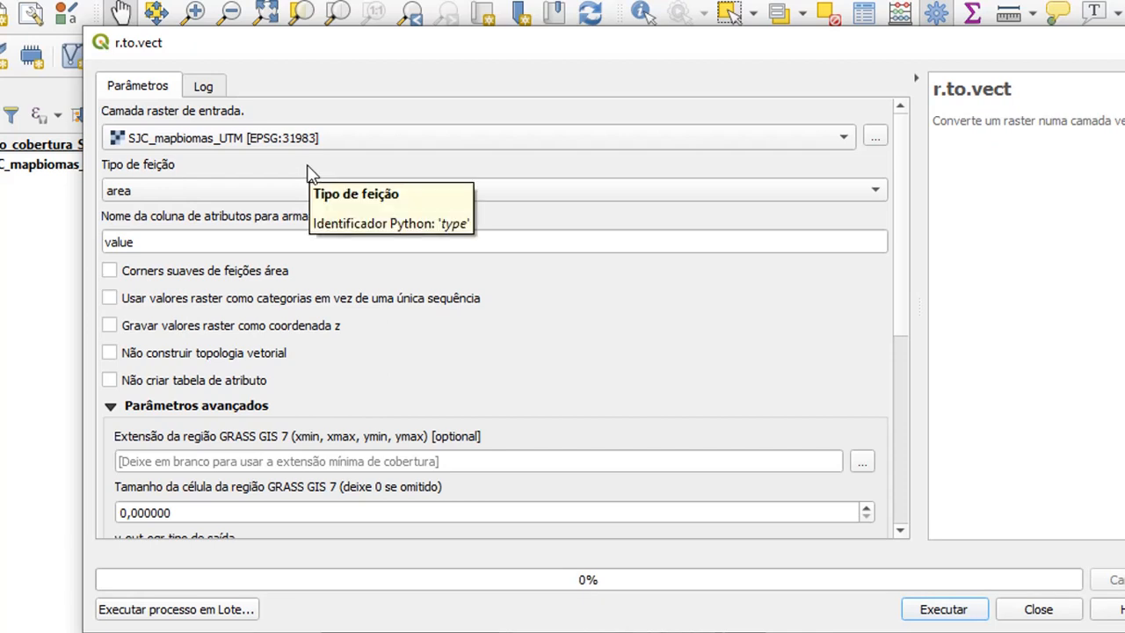
click(156, 185)
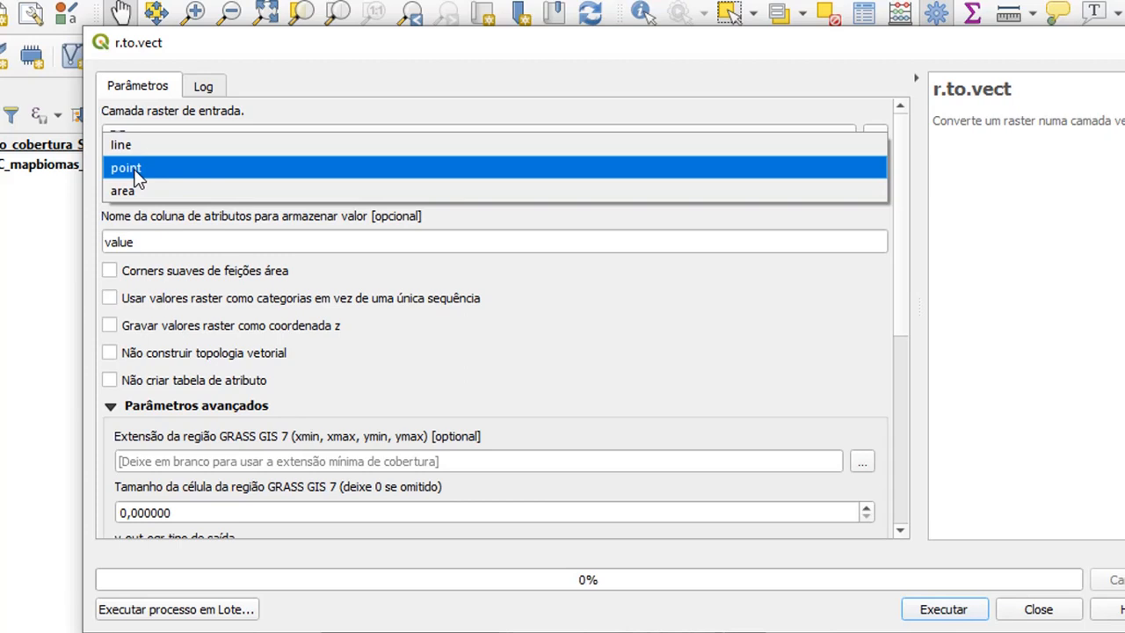
click(110, 192)
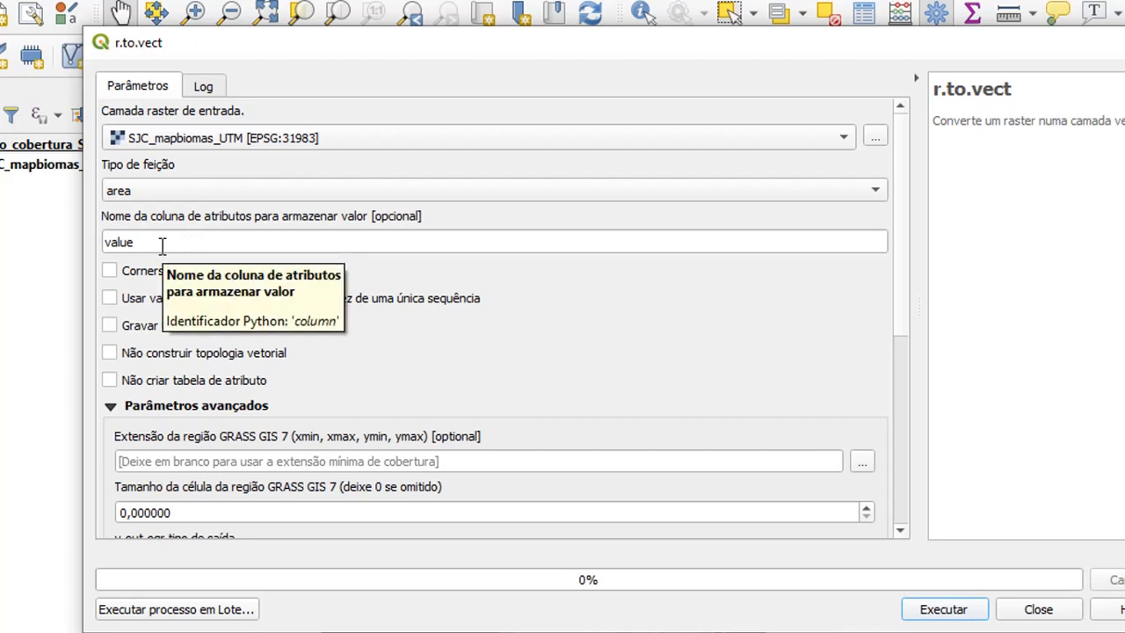
drag(161, 246, 90, 237)
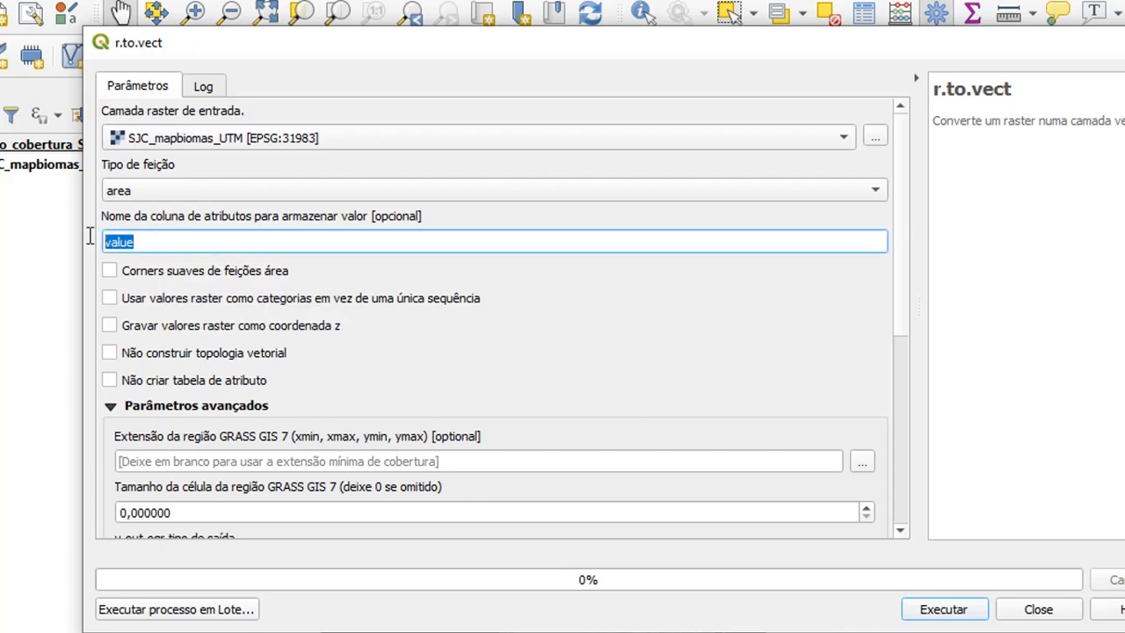
text(Classes)
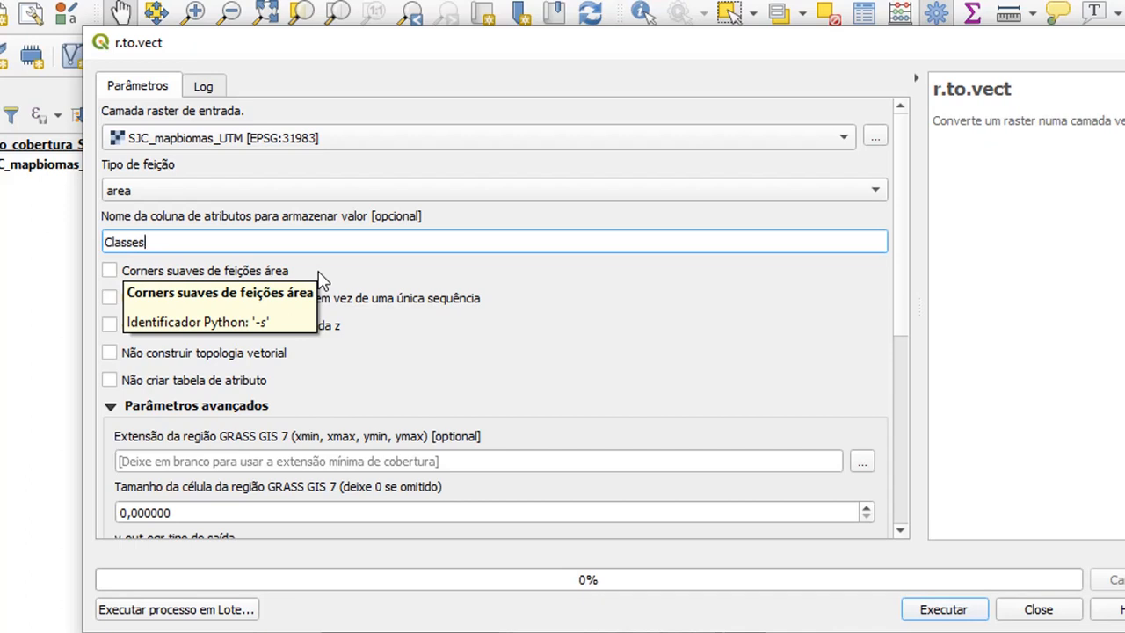
click(109, 271)
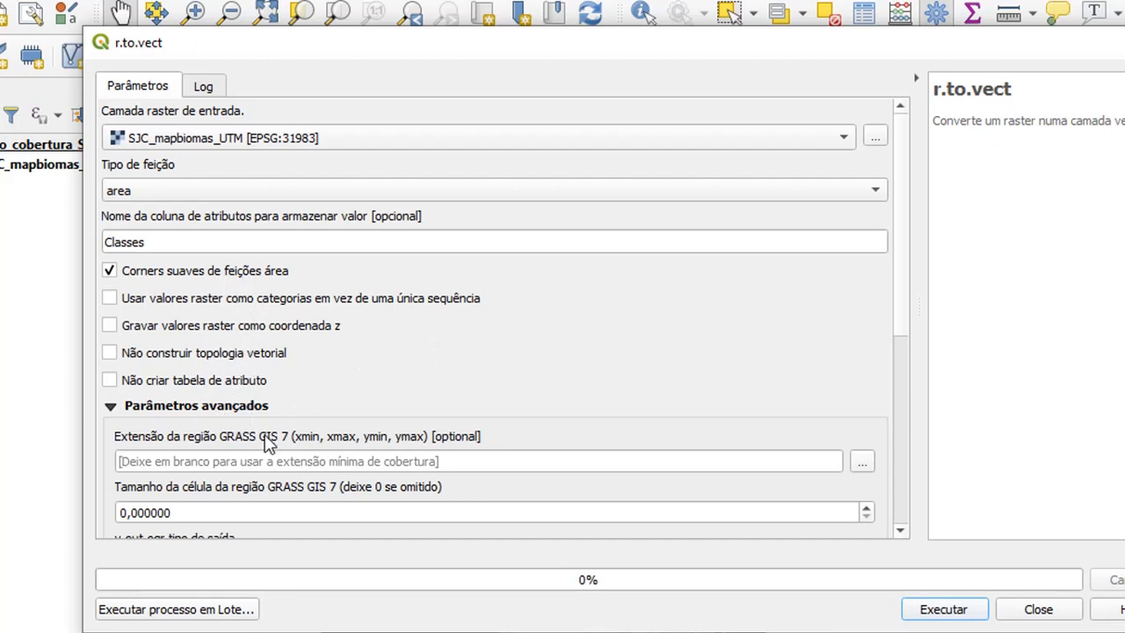
- Set the vectorized output to Uso_cobertura_SJC_GRASS.shp in the Raster_vetor folder, run r.to.vect and close the tool
drag(903, 278, 894, 395)
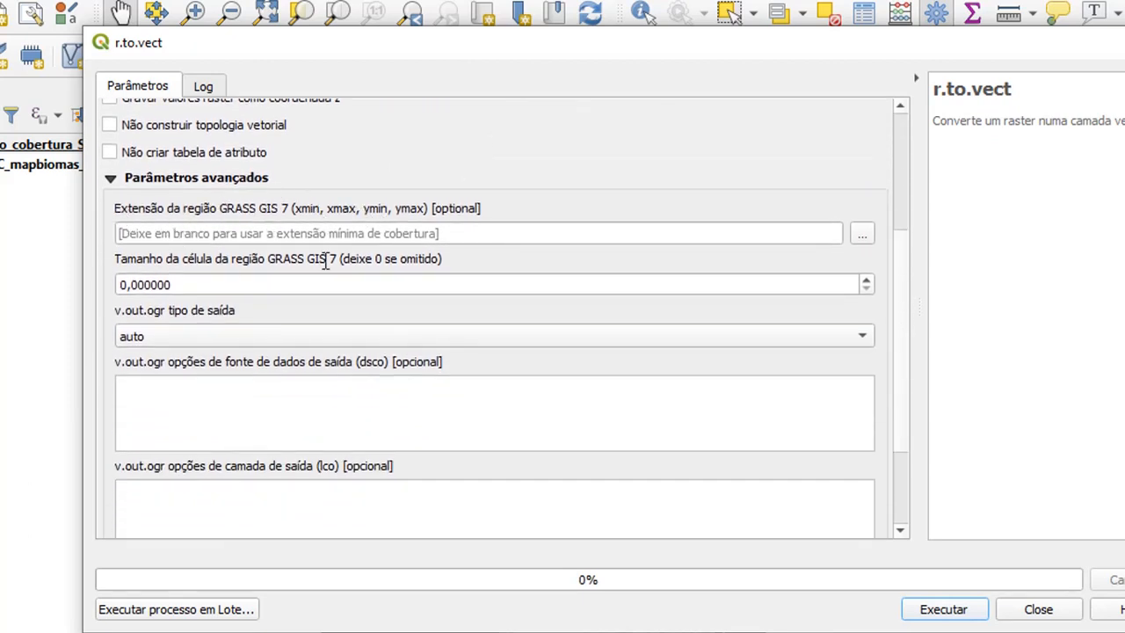
mouse_move(325, 259)
scroll(899, 369, down, 3)
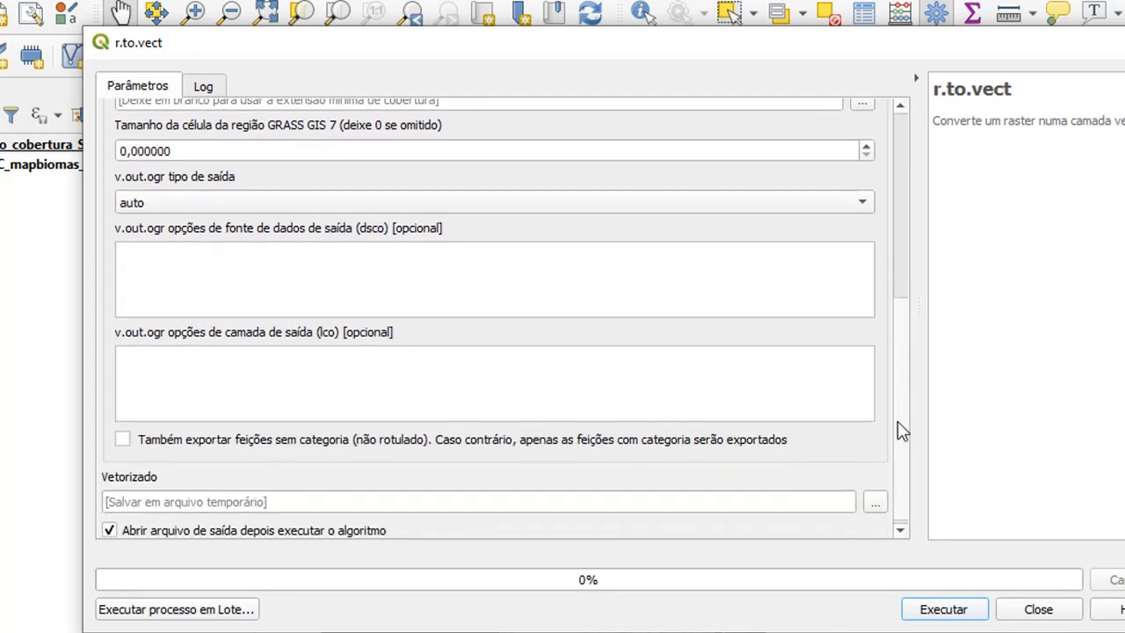
scroll(897, 425, down, 1)
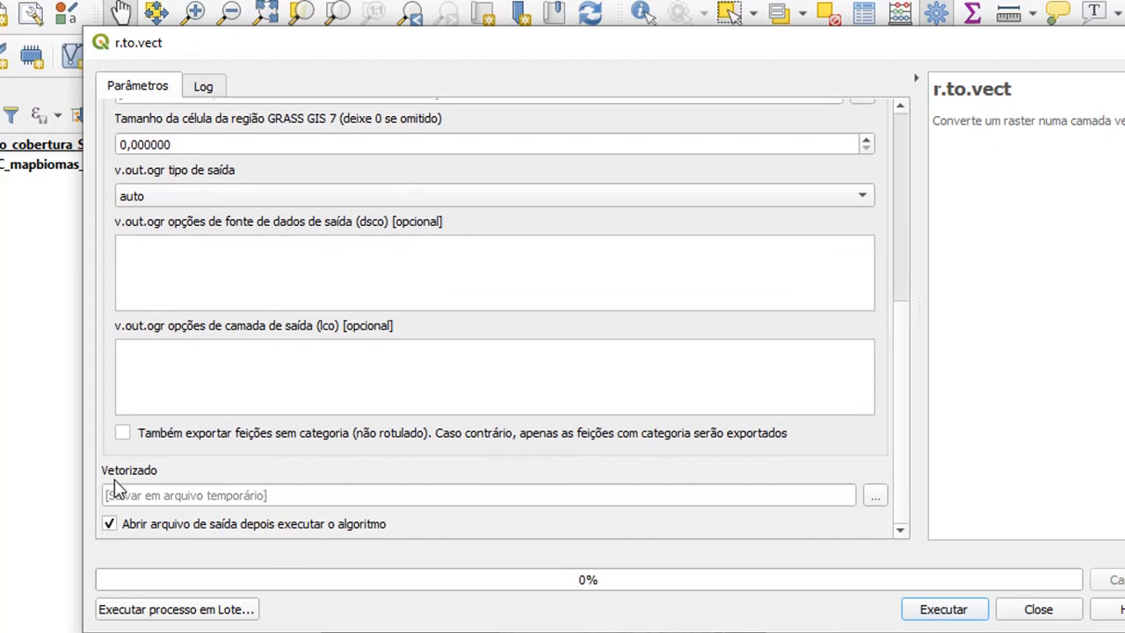
click(875, 496)
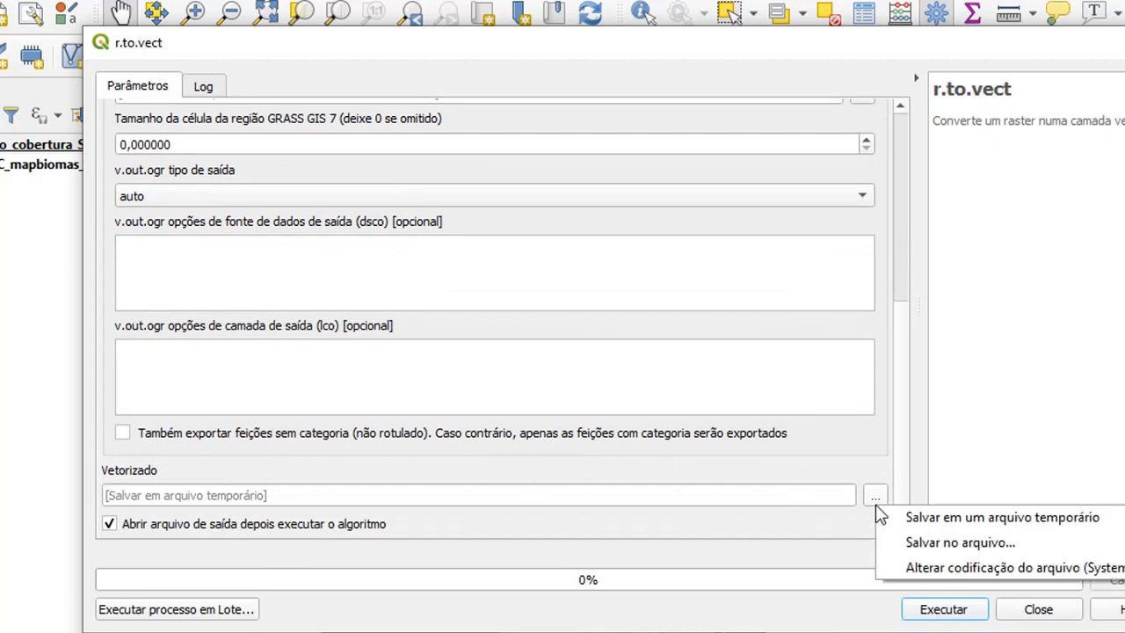
click(908, 543)
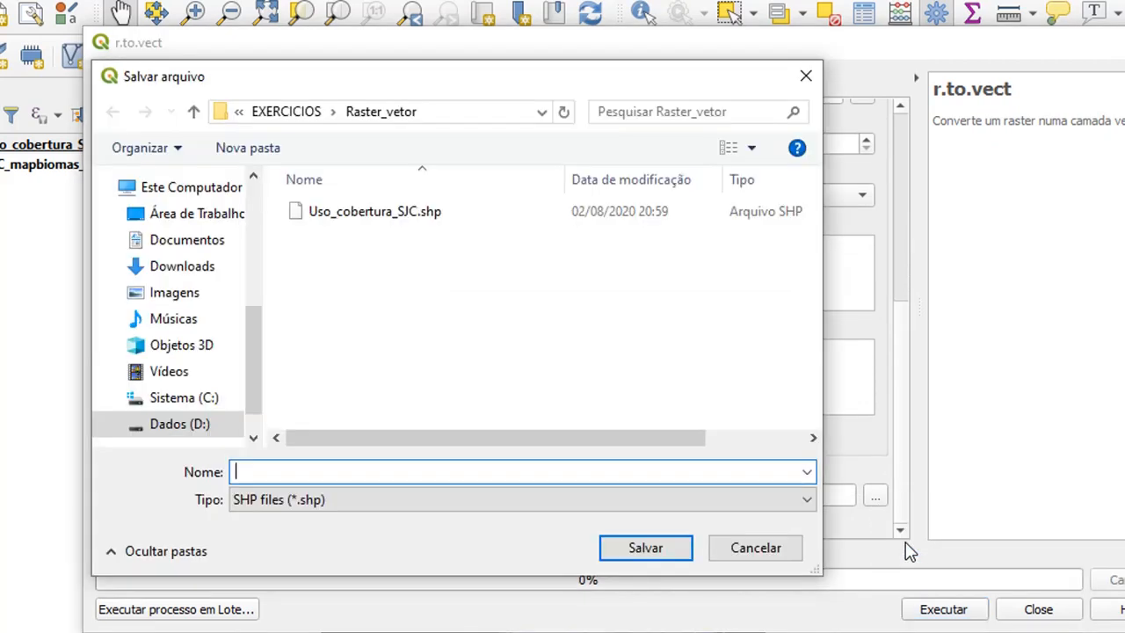
click(349, 212)
triple_click(350, 472)
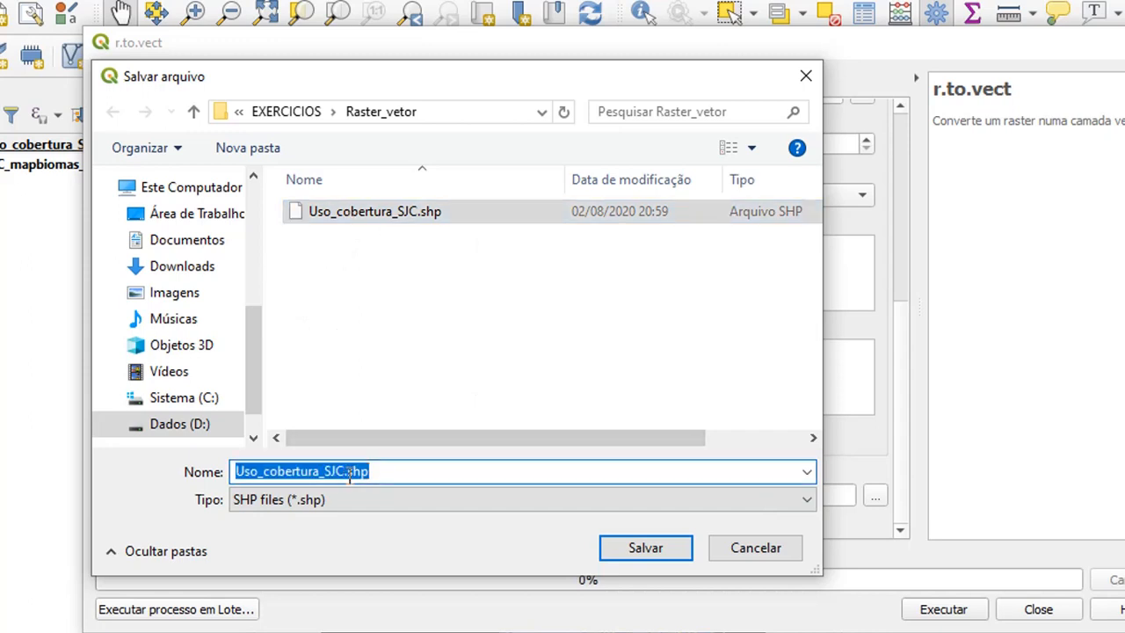
click(346, 472)
text(_GRASS)
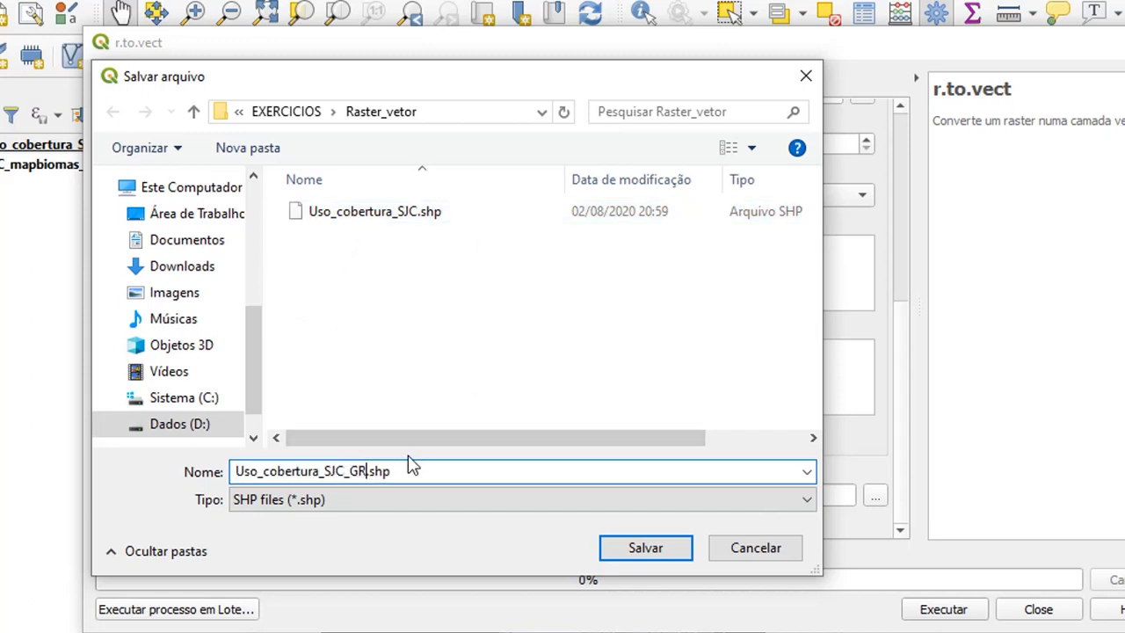
click(645, 546)
click(943, 609)
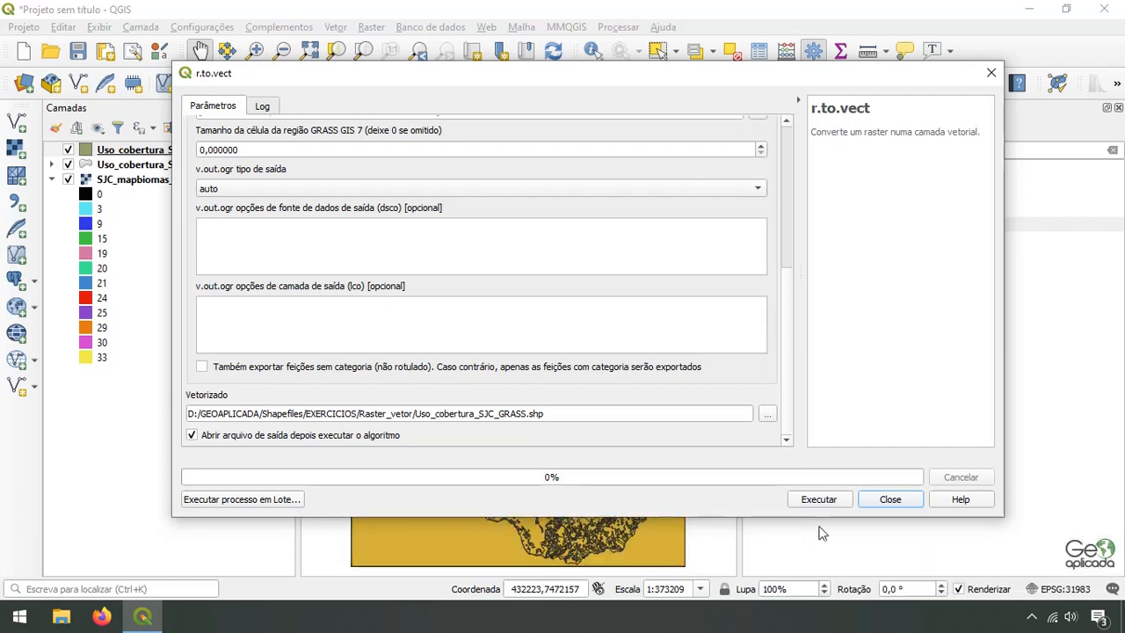
click(890, 499)
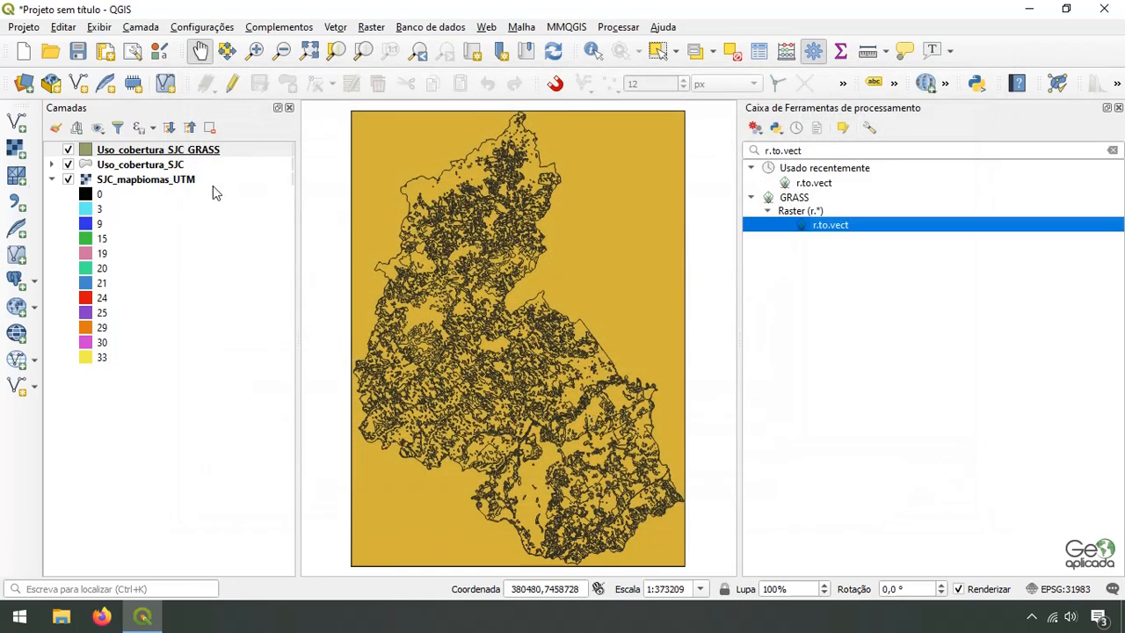
- Open the attribute table of Uso_cobertura_SJC_GRASS and sort it by Classes in ascending order
right_click(150, 156)
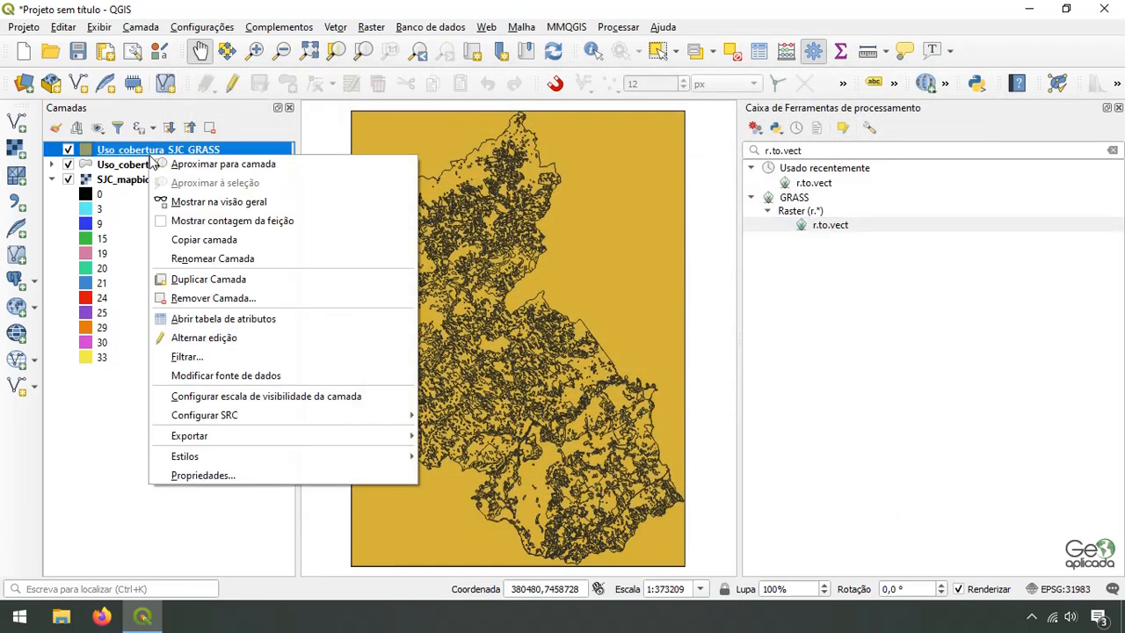
click(174, 323)
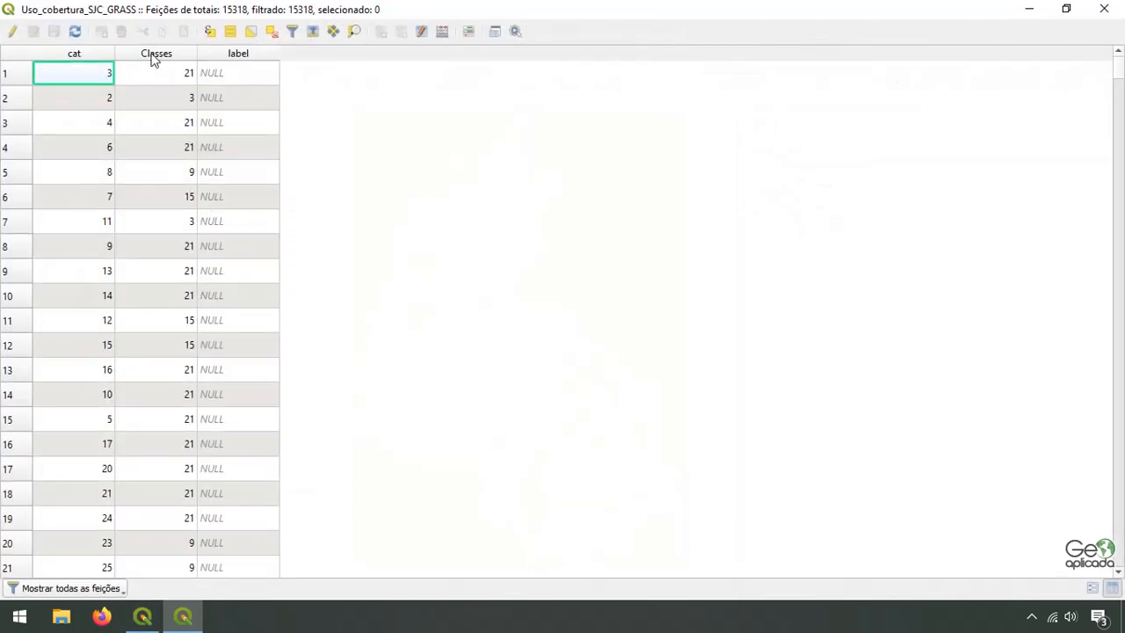
click(154, 53)
click(153, 54)
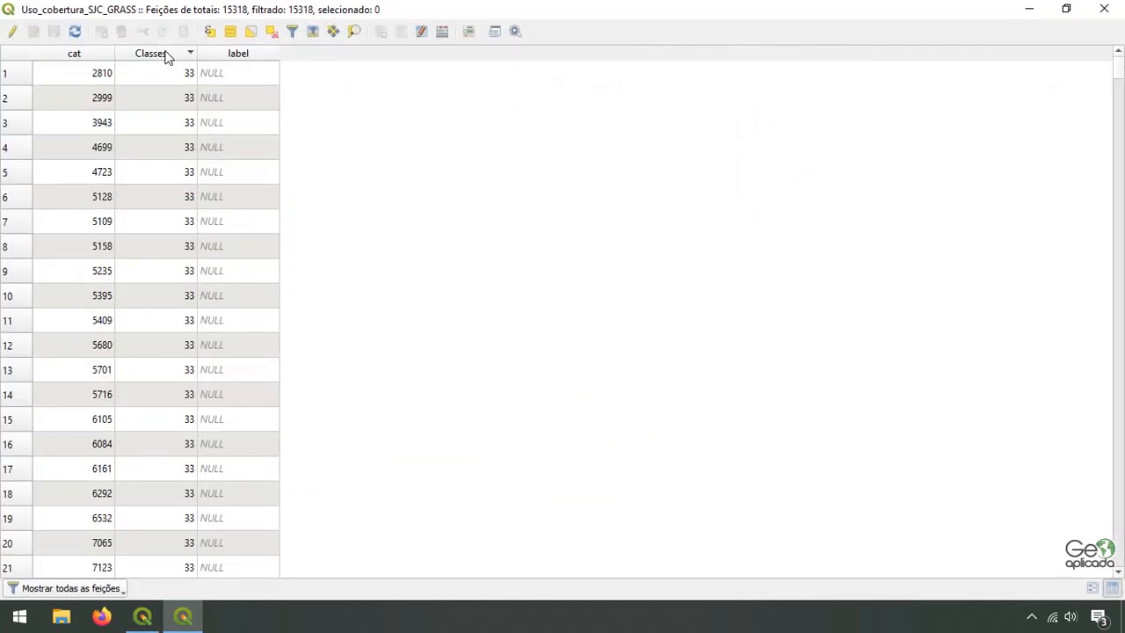
click(167, 54)
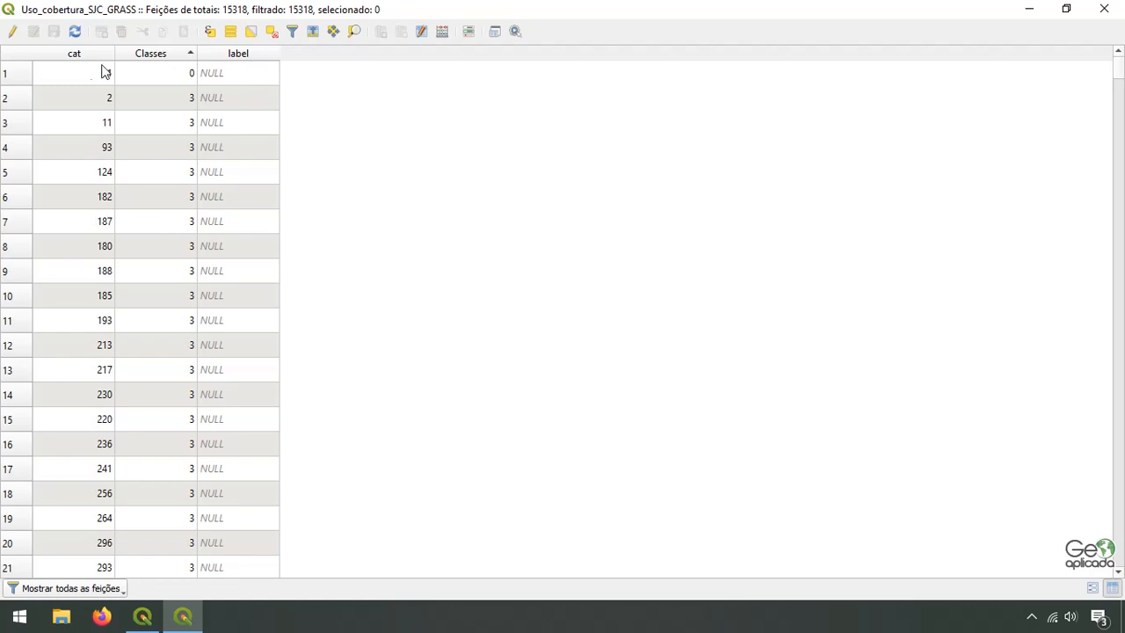
- Delete the feature with Classes 0 from Uso_cobertura_SJC_GRASS, save the layer edits and close the attribute table
click(13, 32)
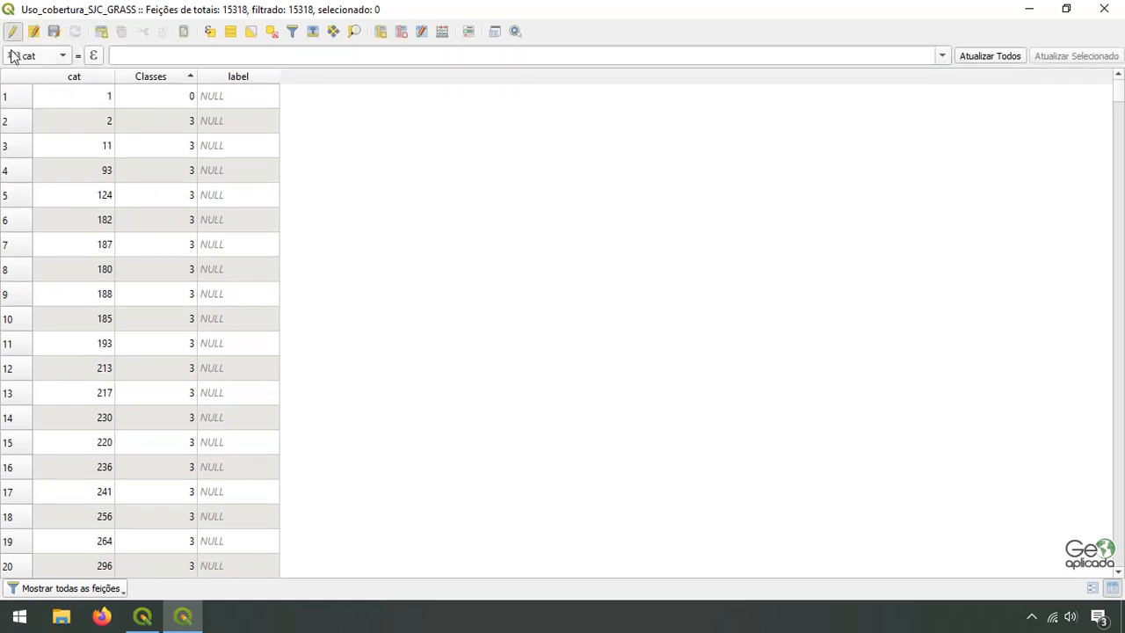
click(14, 98)
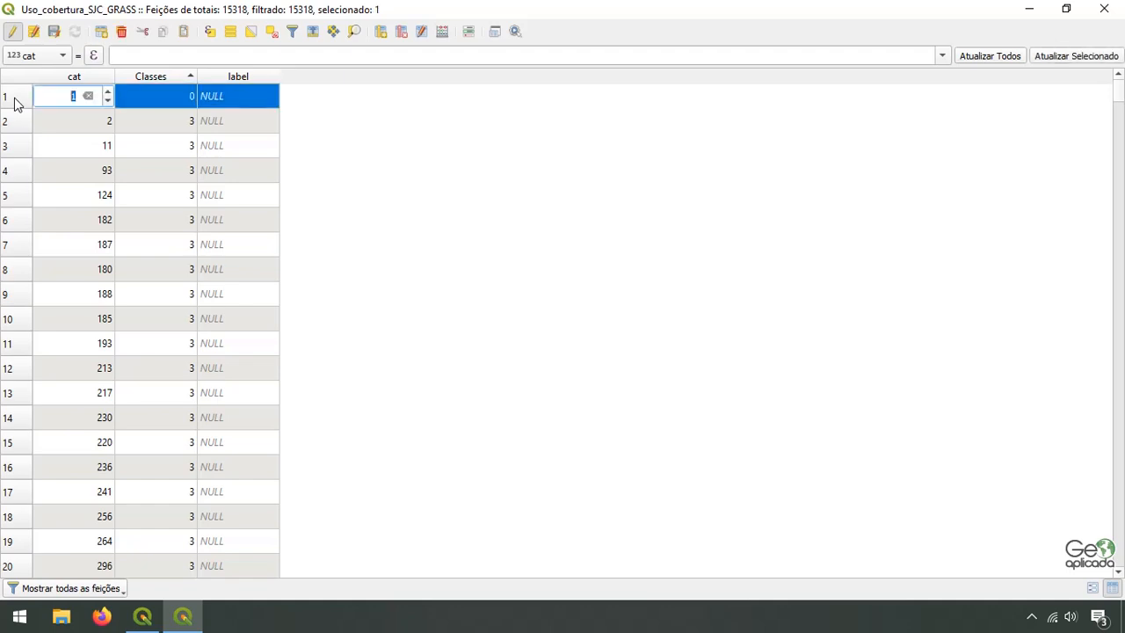
click(122, 34)
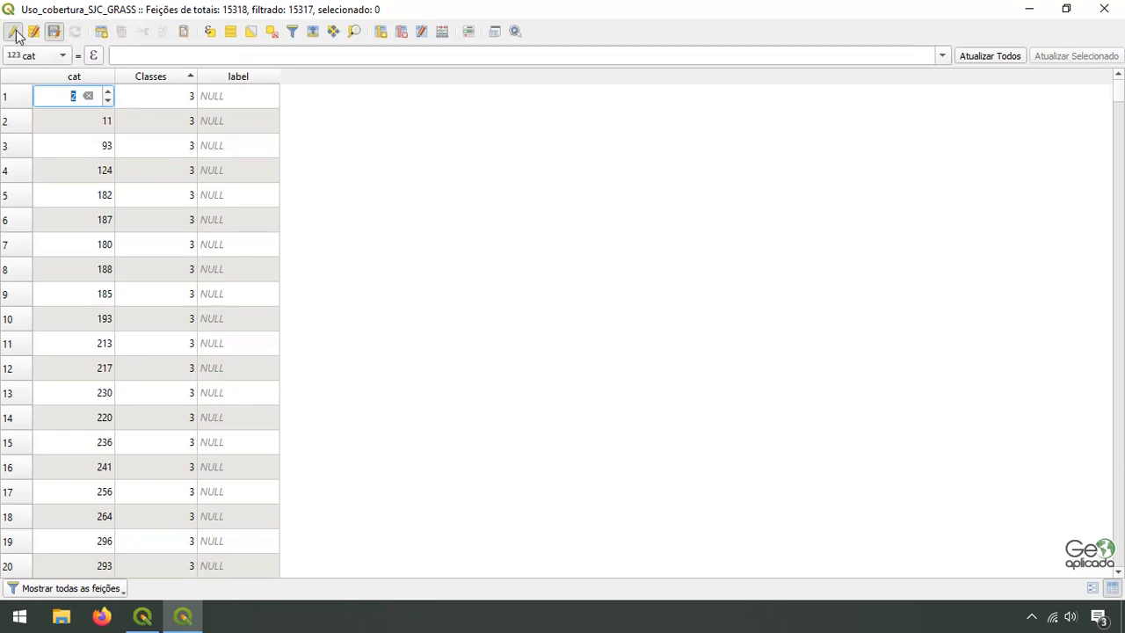
click(1106, 14)
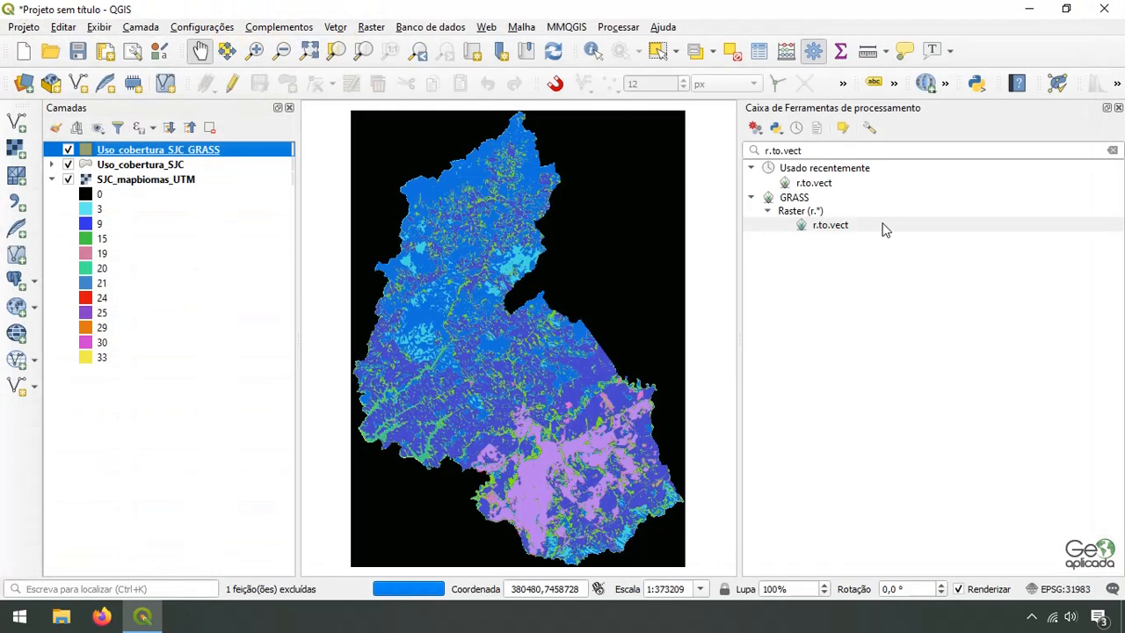
- Collapse the raster's legend, hide Uso_cobertura_SJC and examine the GRASS polygon outlines up close in the middle of the municipality
click(52, 179)
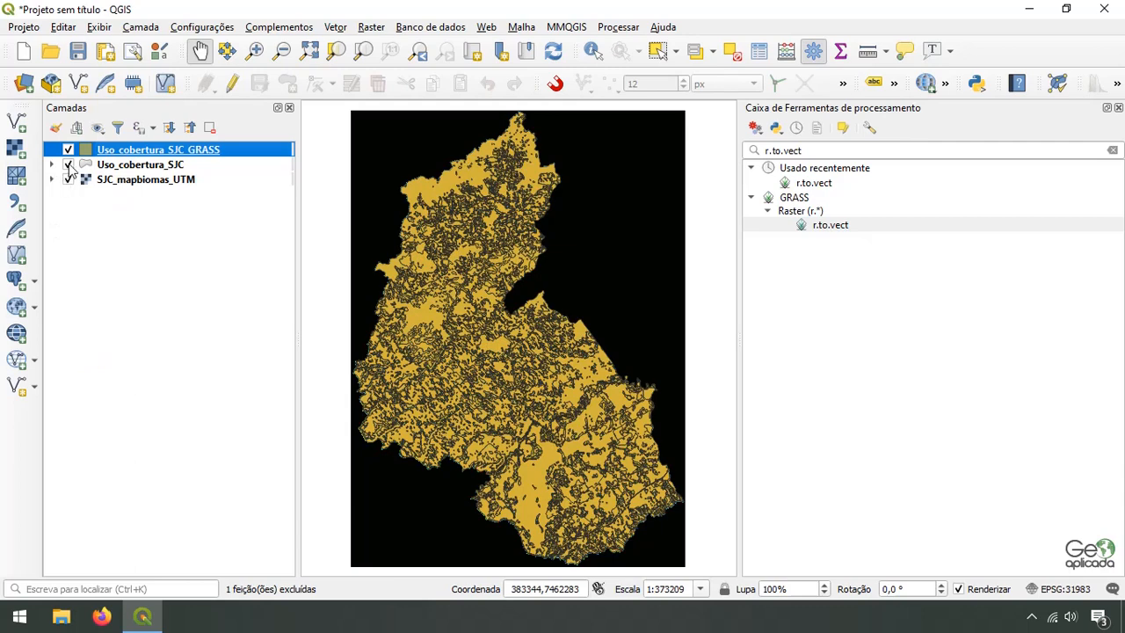
click(69, 164)
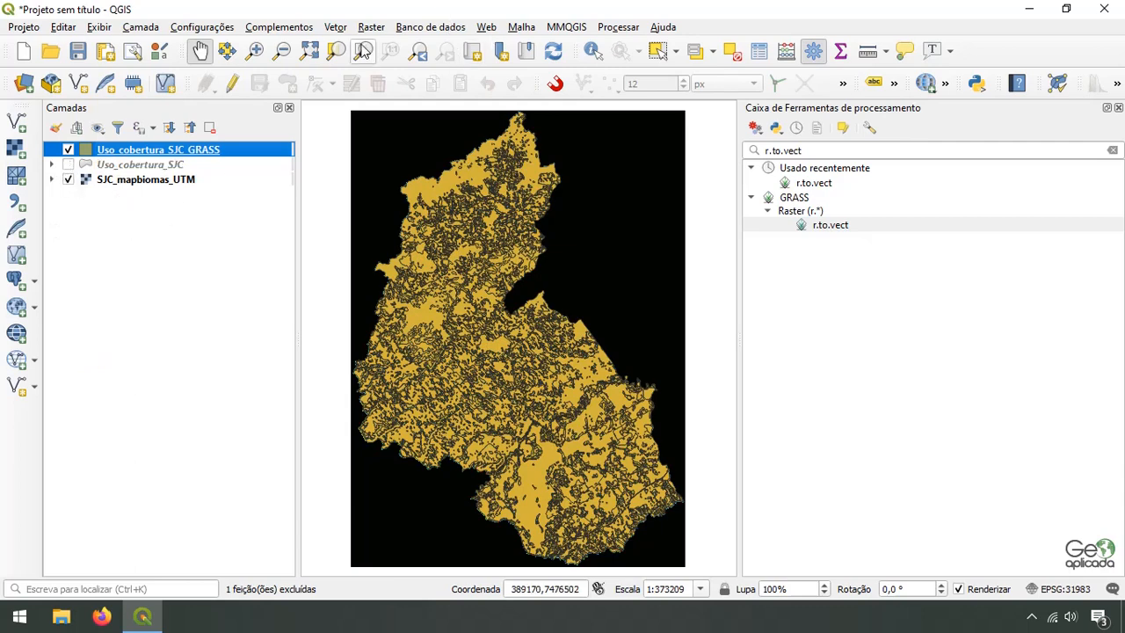
click(255, 50)
drag(456, 314, 530, 376)
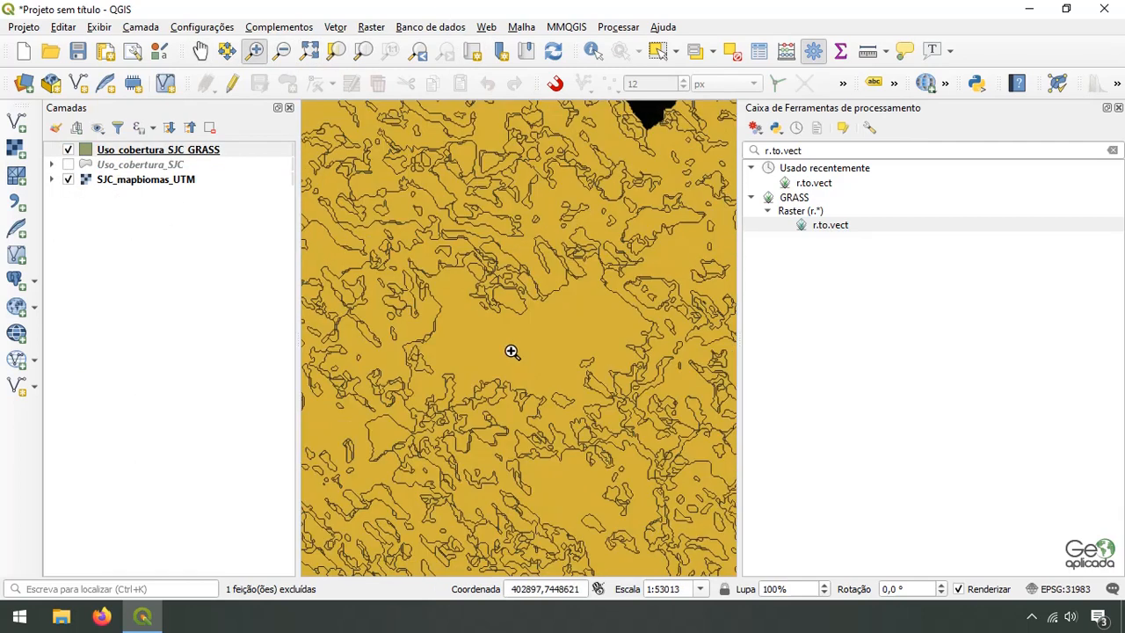
drag(370, 237, 477, 322)
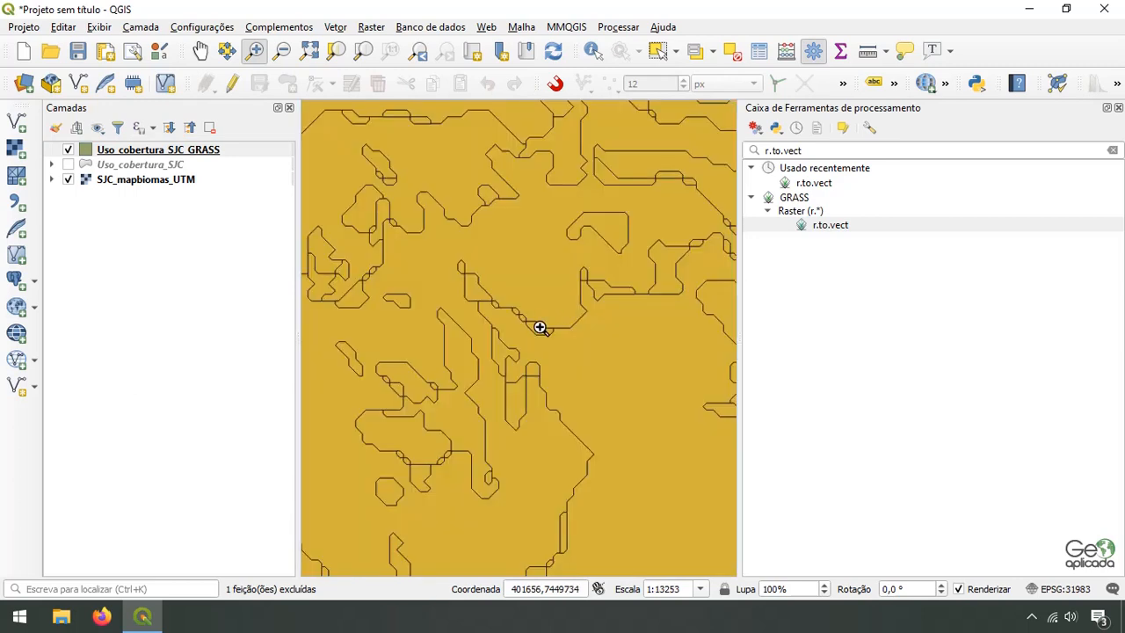
- Hide SJC_mapbiomas_UTM, show Uso_cobertura_SJC and toggle the GRASS layer off and on to compare their polygon corners up close
click(69, 179)
click(69, 164)
click(69, 149)
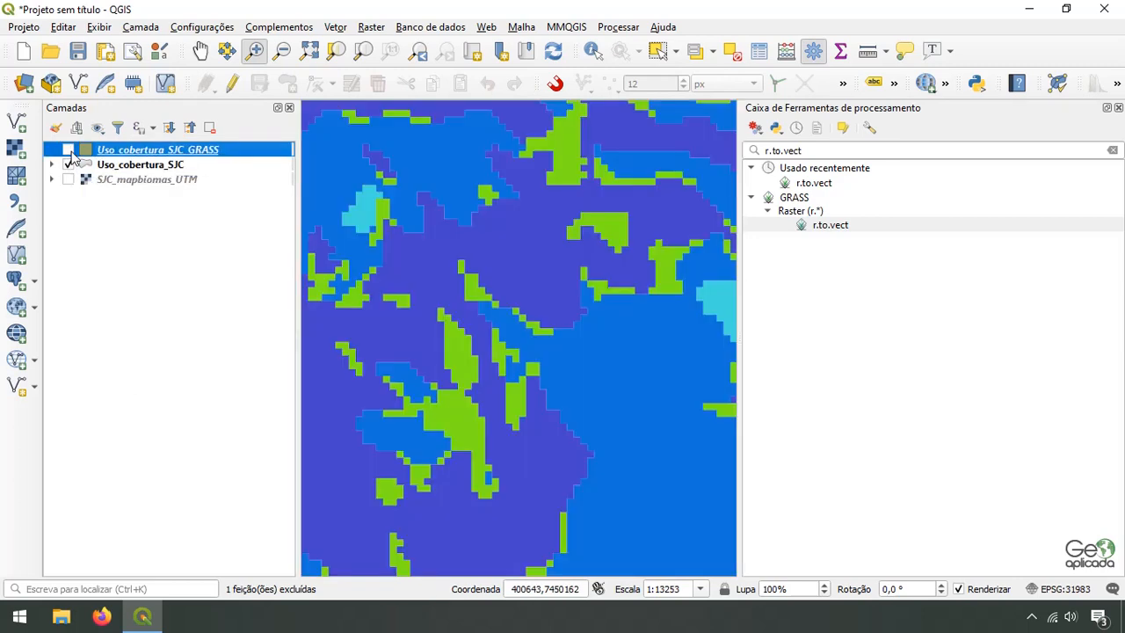
drag(448, 243, 509, 314)
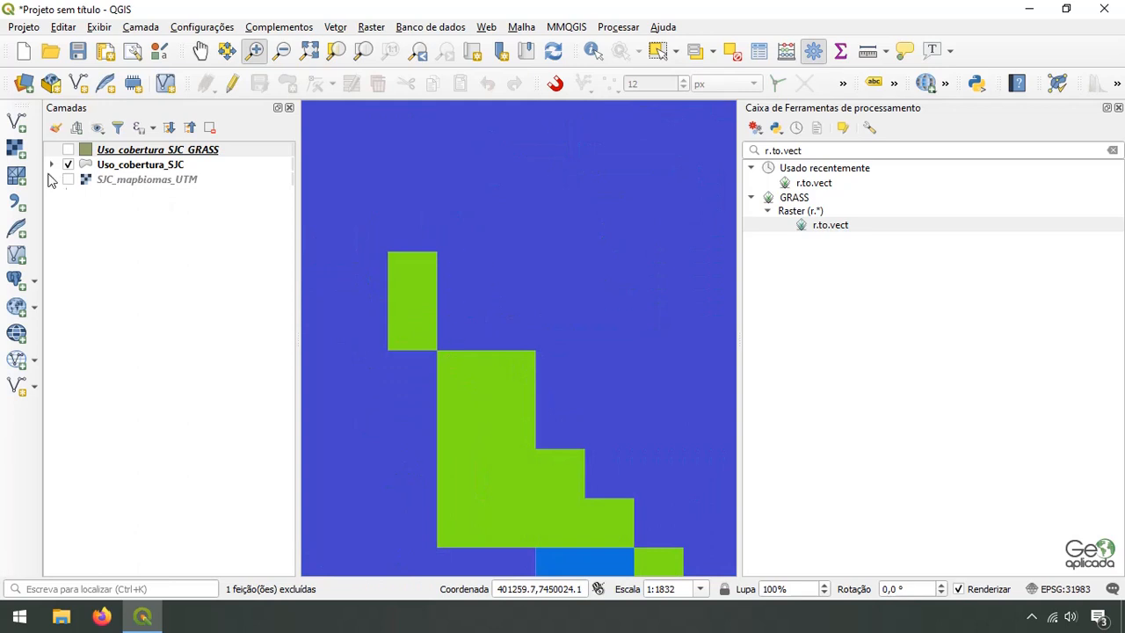
click(68, 150)
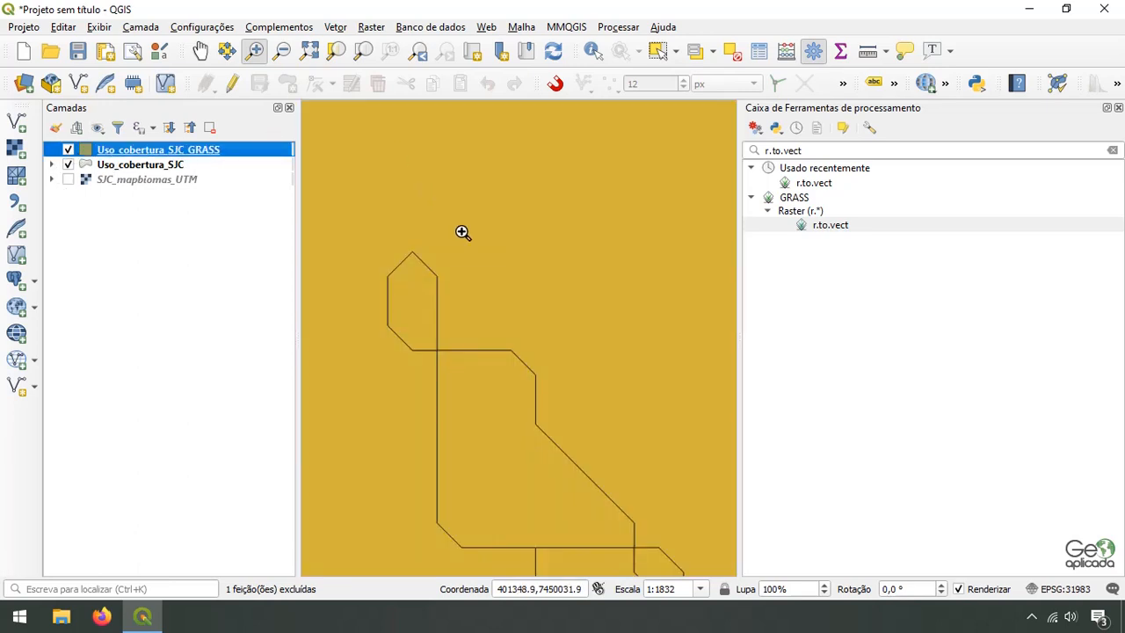
- Examine the smoothed GRASS polygon boundaries at several scales, and hide that layer to compare the same area in Uso_cobertura_SJC
scroll(442, 169, down, 1)
scroll(429, 271, down, 1)
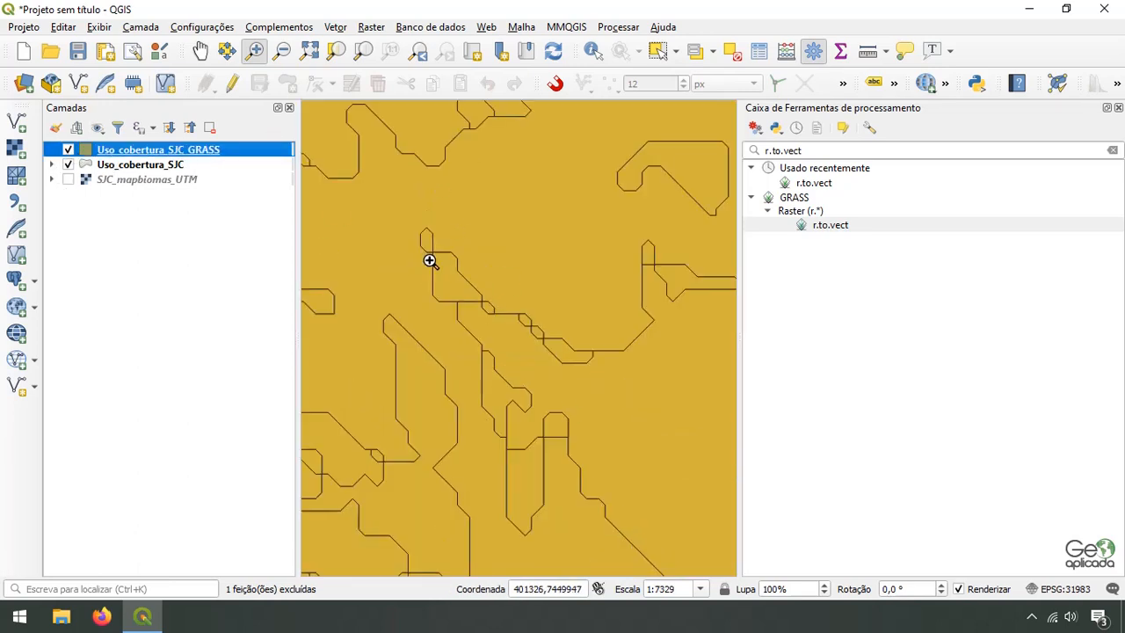
scroll(544, 345, down, 1)
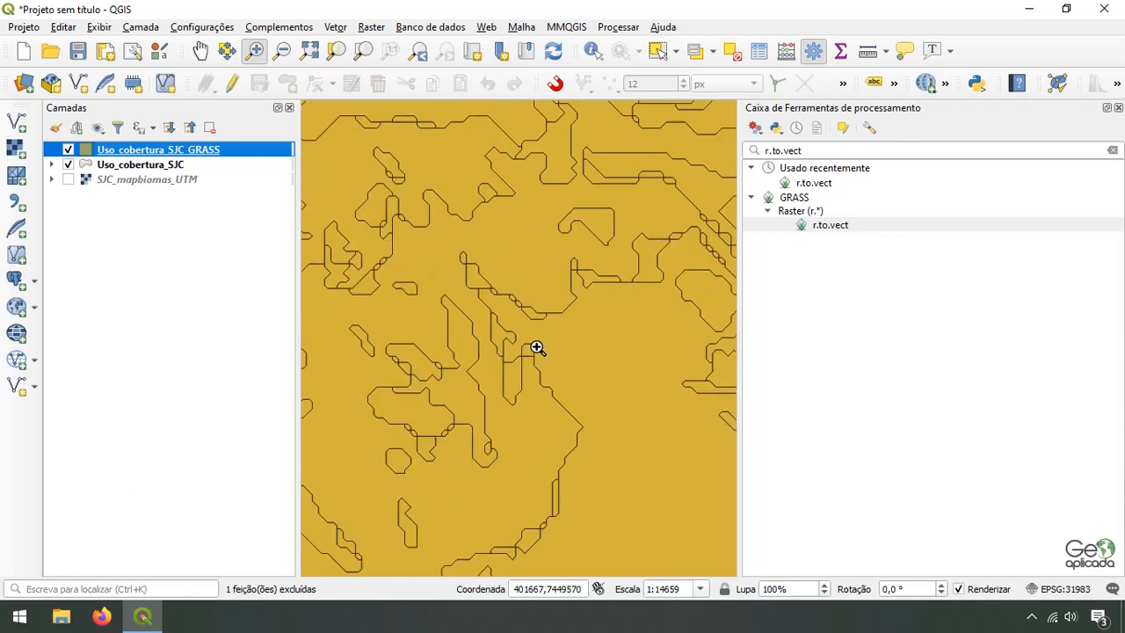
scroll(532, 343, up, 1)
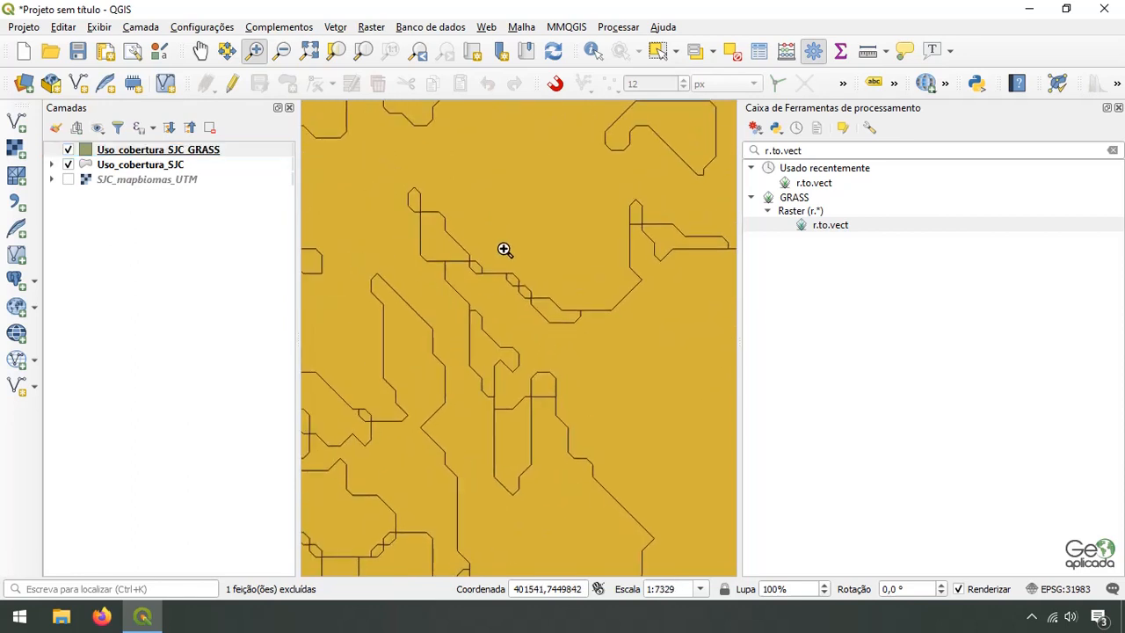
scroll(518, 277, up, 1)
click(69, 149)
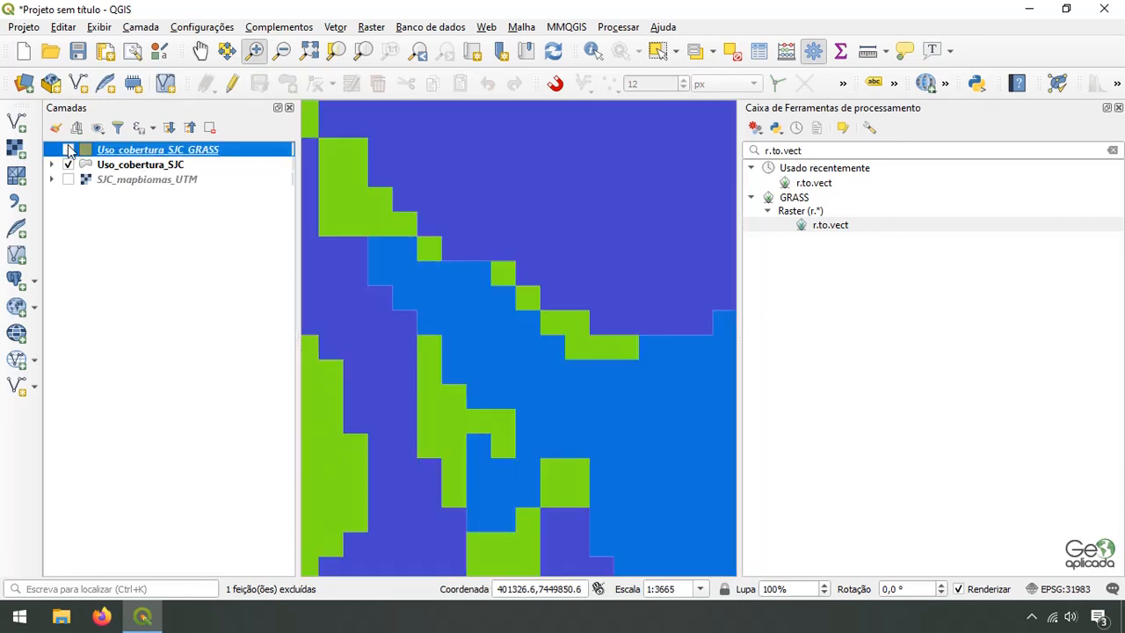
- Identify the diagonally touching green polygon and the neighbouring purple polygon in Uso_cobertura_SJC to examine how corner-connected cells are grouped
click(112, 168)
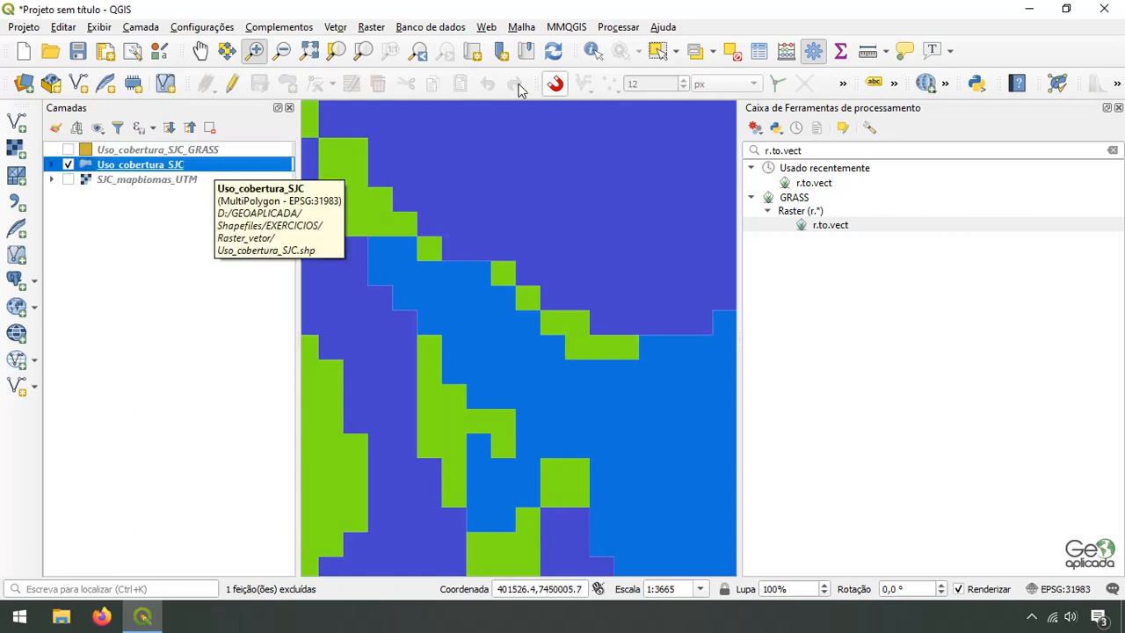
click(593, 50)
click(535, 299)
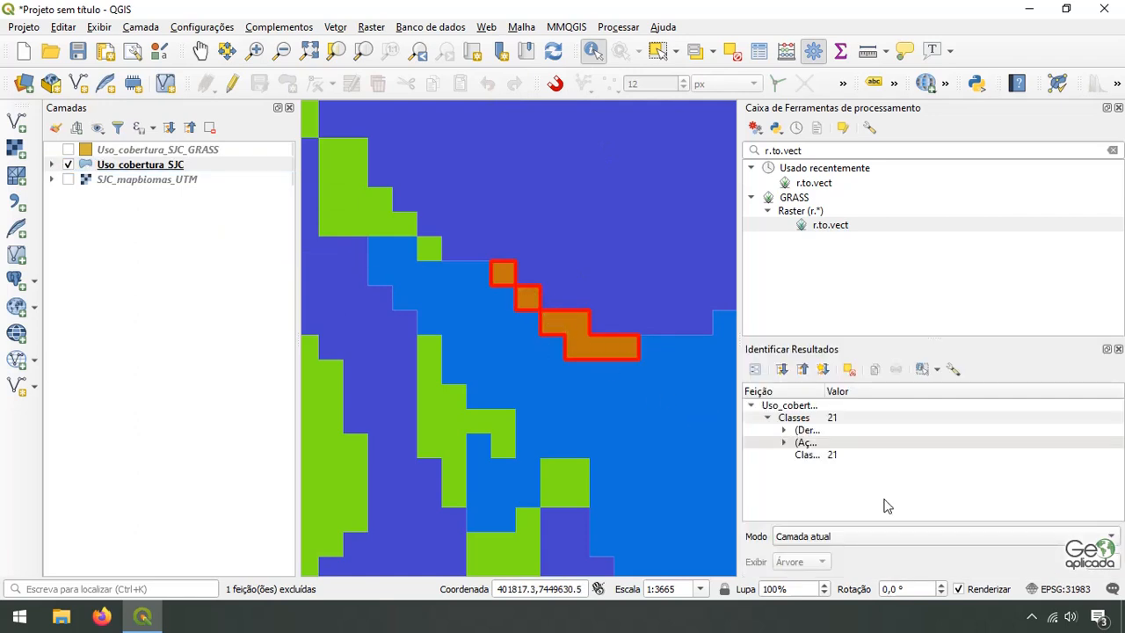
click(606, 309)
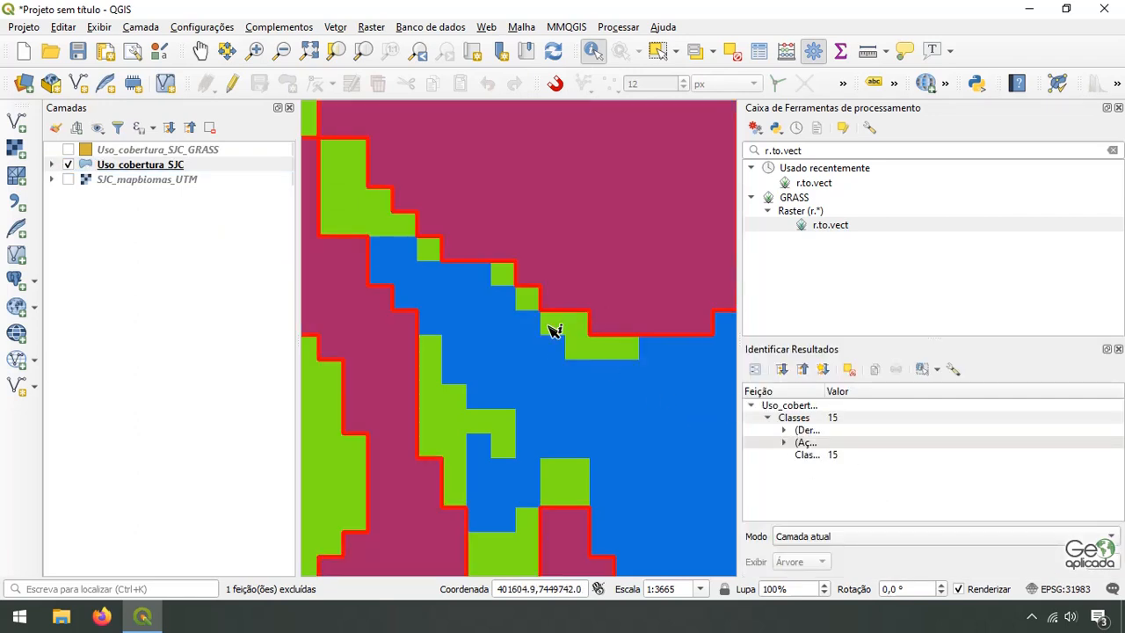
click(583, 341)
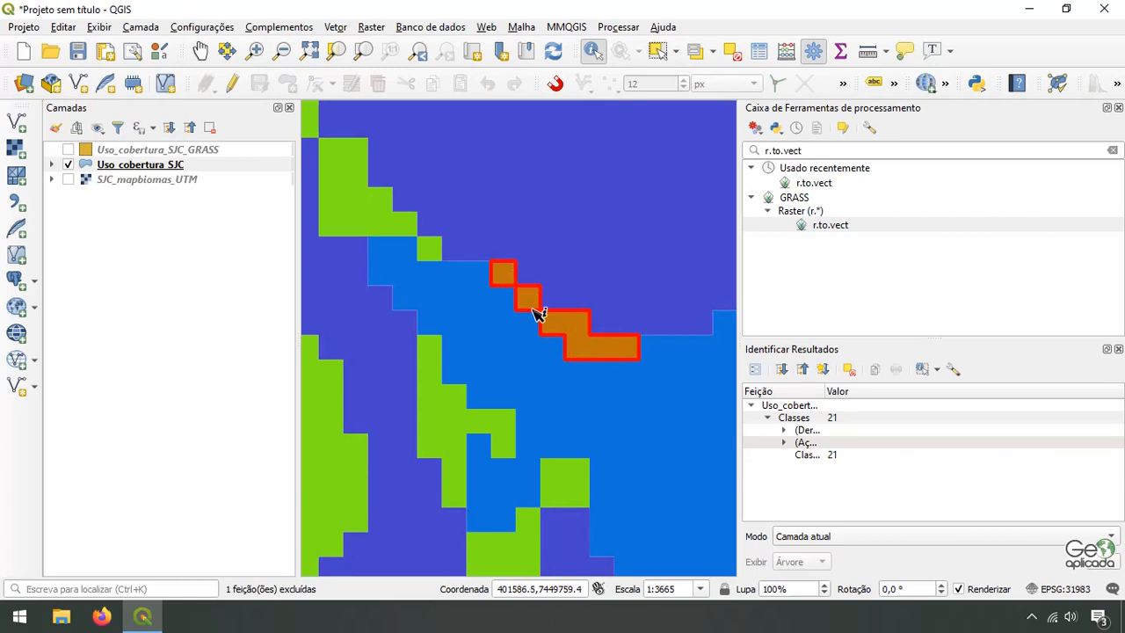
scroll(520, 285, up, 1)
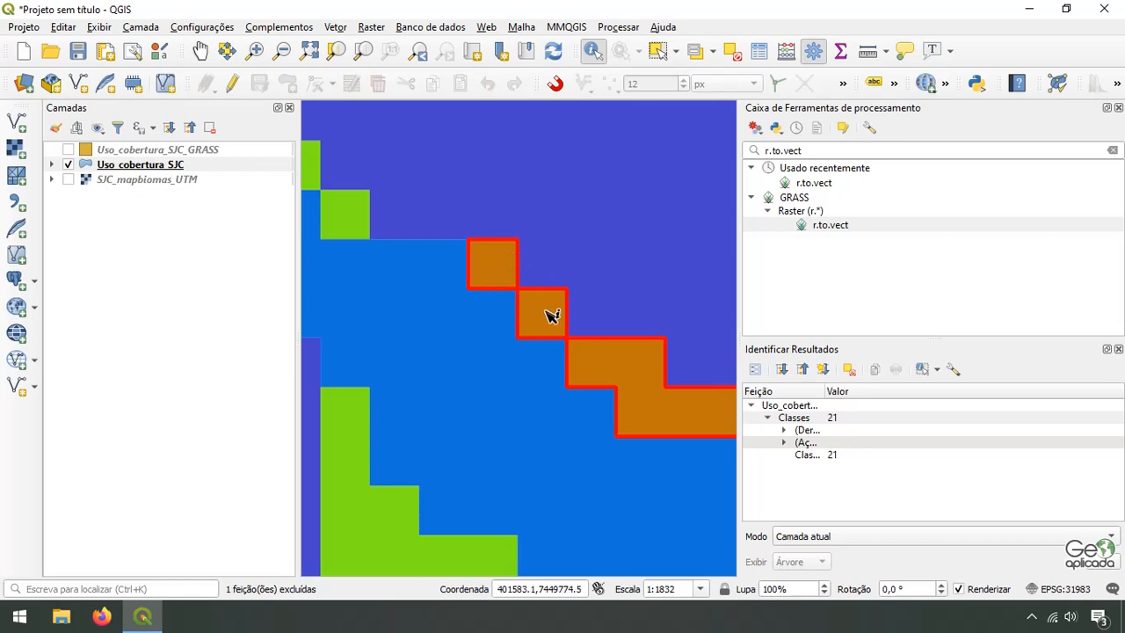
scroll(511, 321, down, 1)
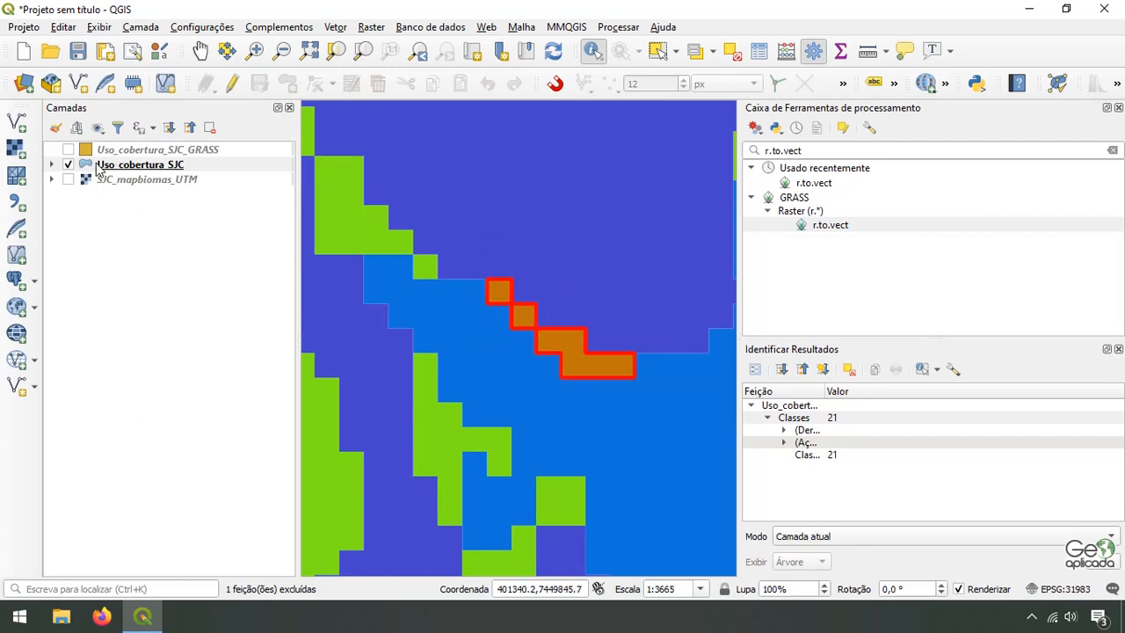
- Hide Uso_cobertura_SJC, show Uso_cobertura_SJC_GRASS and identify the largest GRASS polygon within the highlighted diagonal chain
click(68, 165)
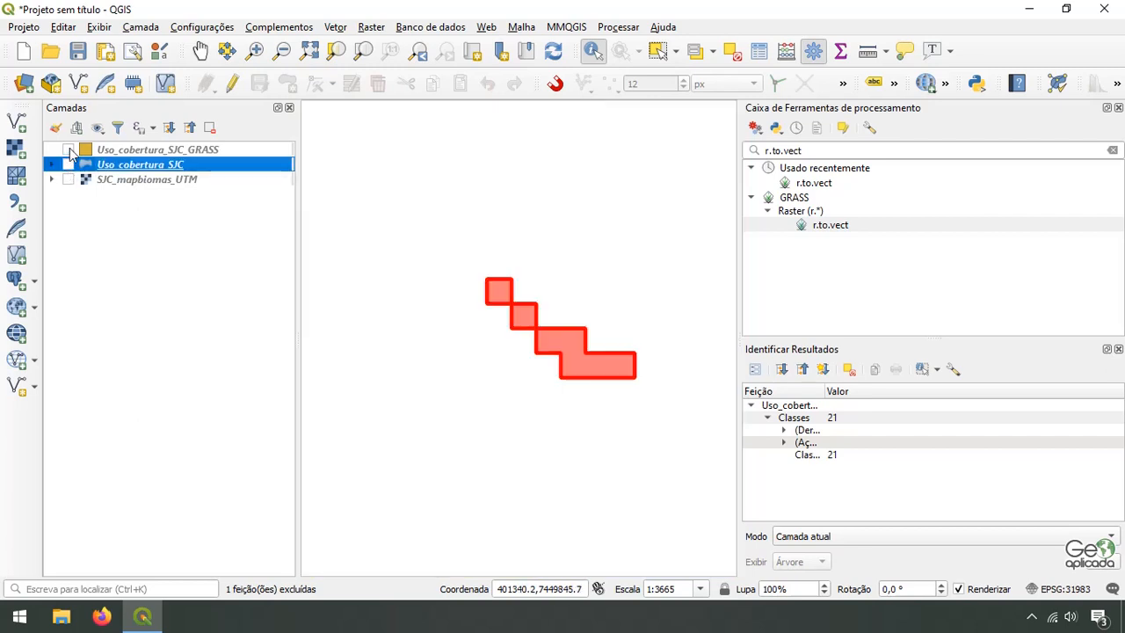
click(69, 150)
click(112, 154)
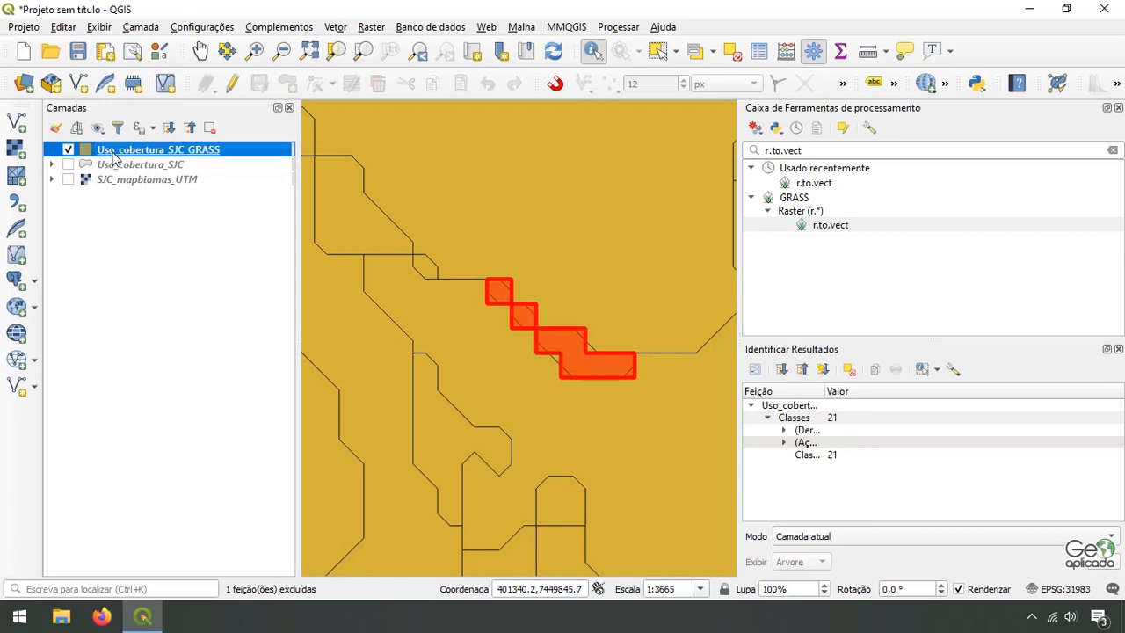
click(568, 346)
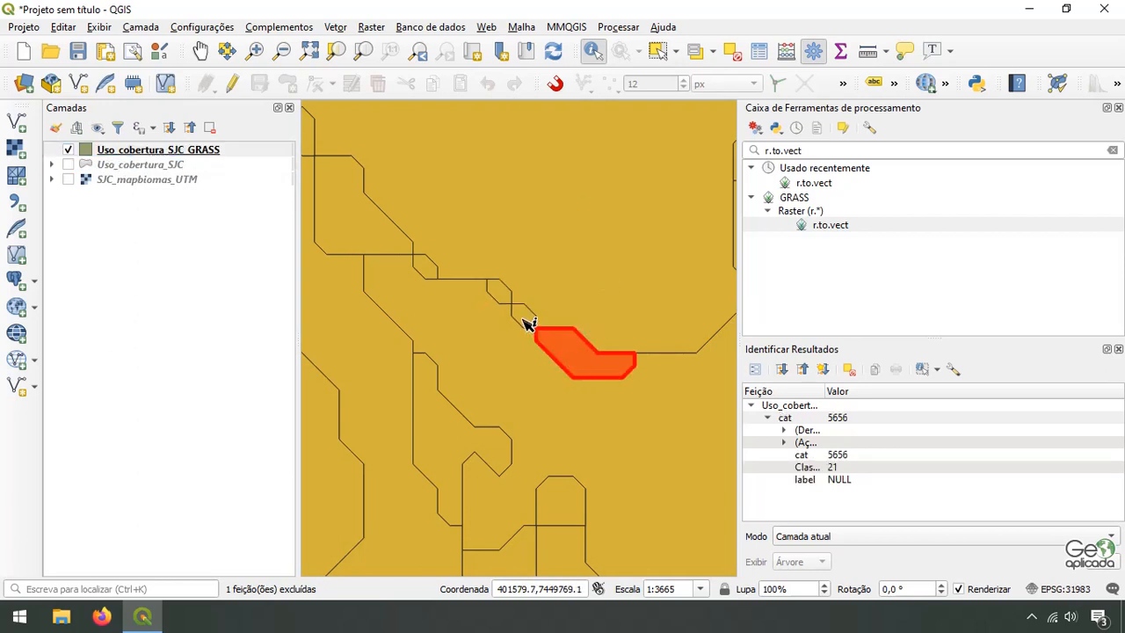
- Identify the corner-touching polygons of Uso_cobertura_SJC_GRASS one by one up close to examine how they are separated, and clear the identified selection
click(509, 302)
click(557, 349)
scroll(512, 304, up, 1)
click(506, 297)
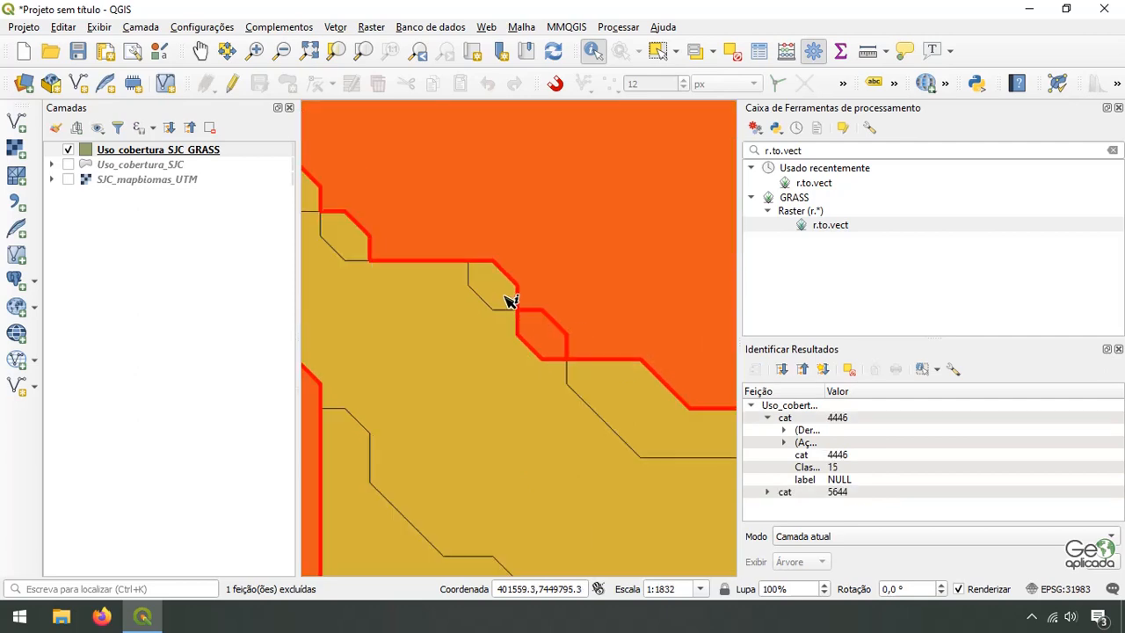
click(508, 299)
click(545, 338)
click(622, 408)
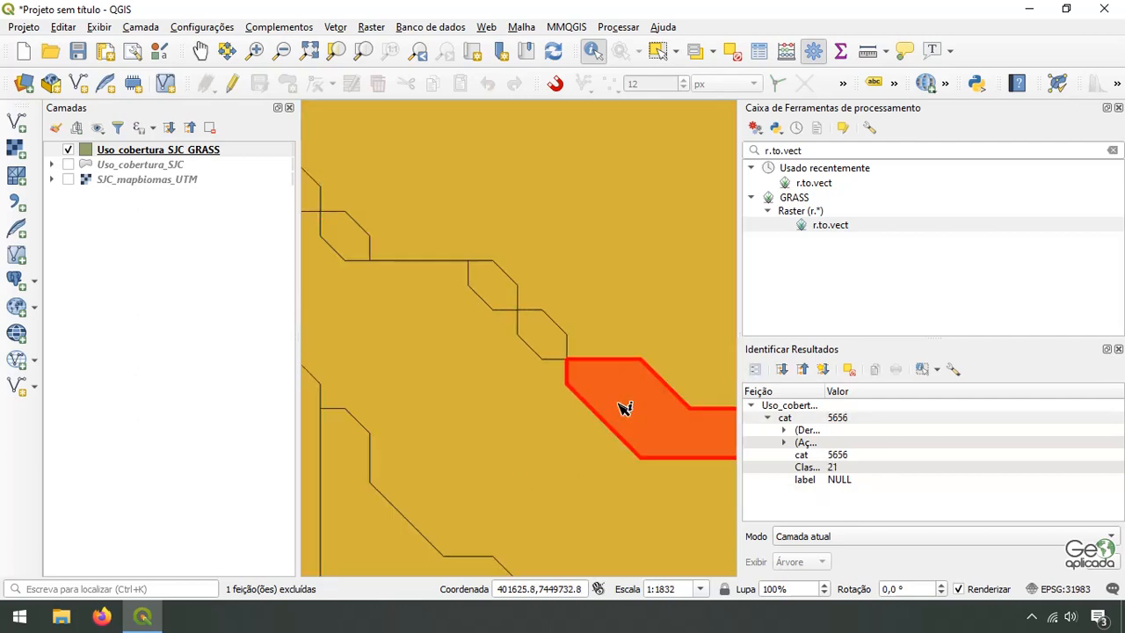
scroll(527, 377, down, 6)
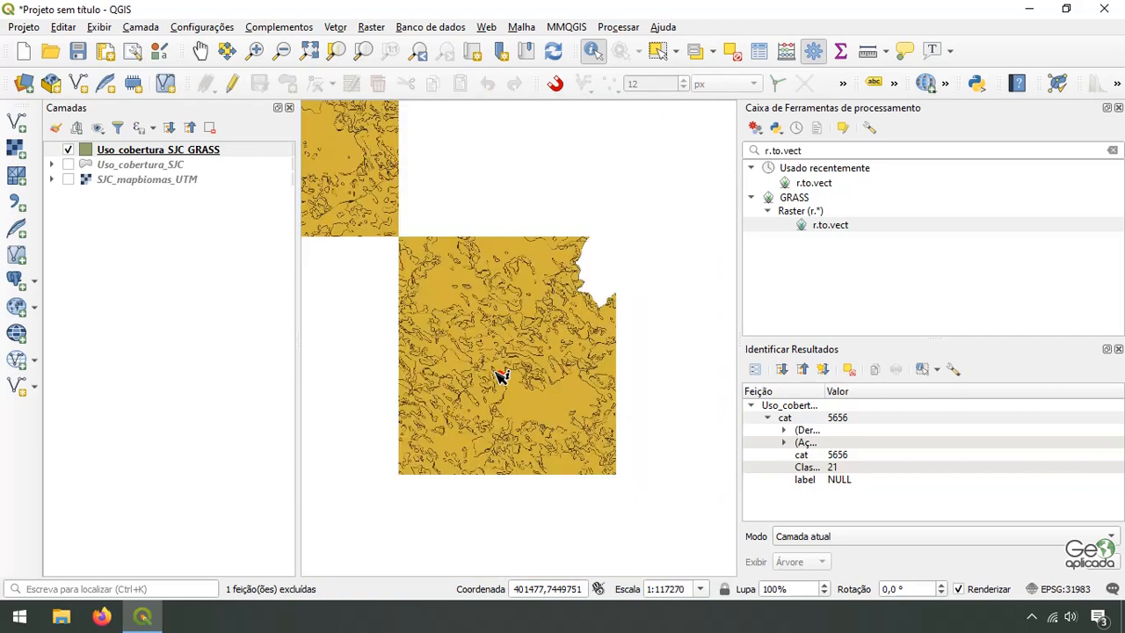
click(585, 281)
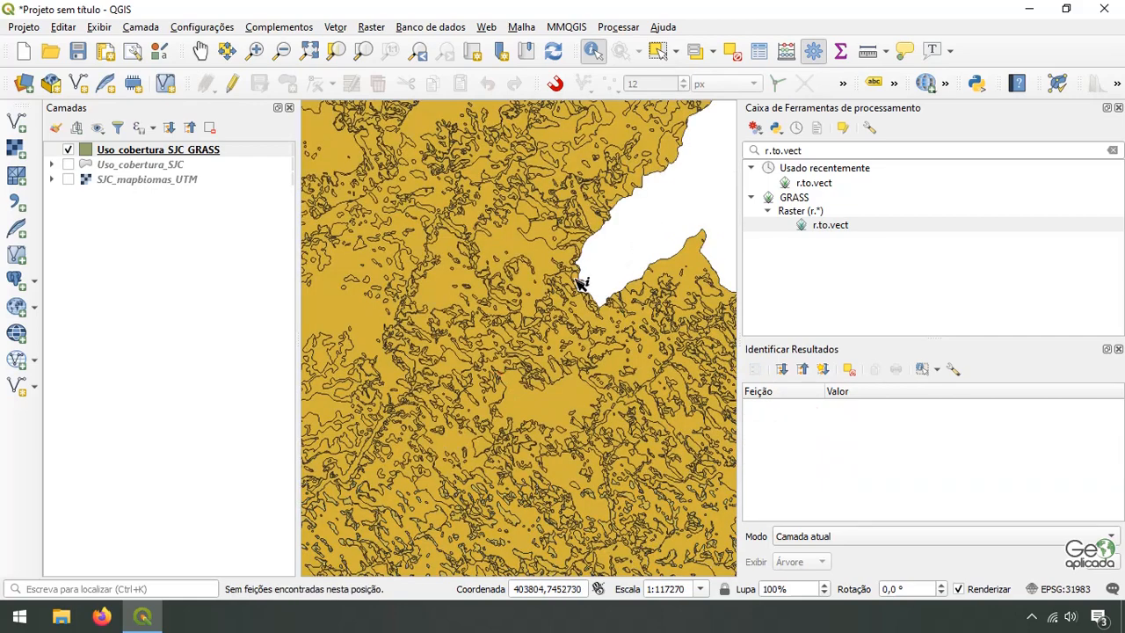
- Check the attribute tables of Uso_cobertura_SJC_GRASS and Uso_cobertura_SJC to compare their total feature counts, and return to the whole municipality
right_click(183, 149)
click(220, 318)
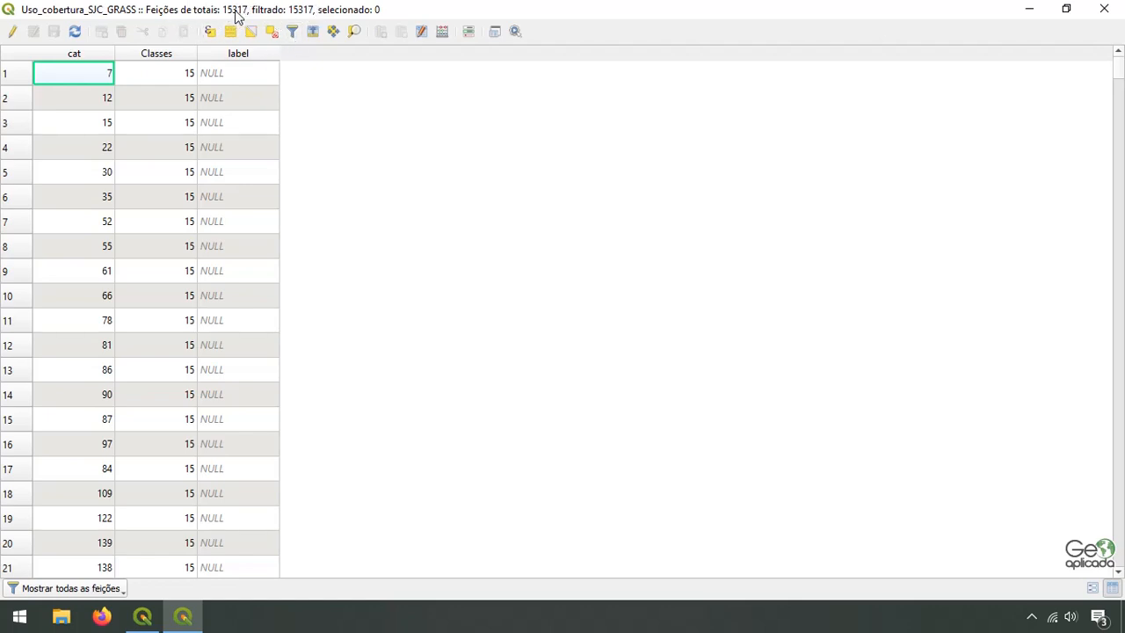
click(1102, 9)
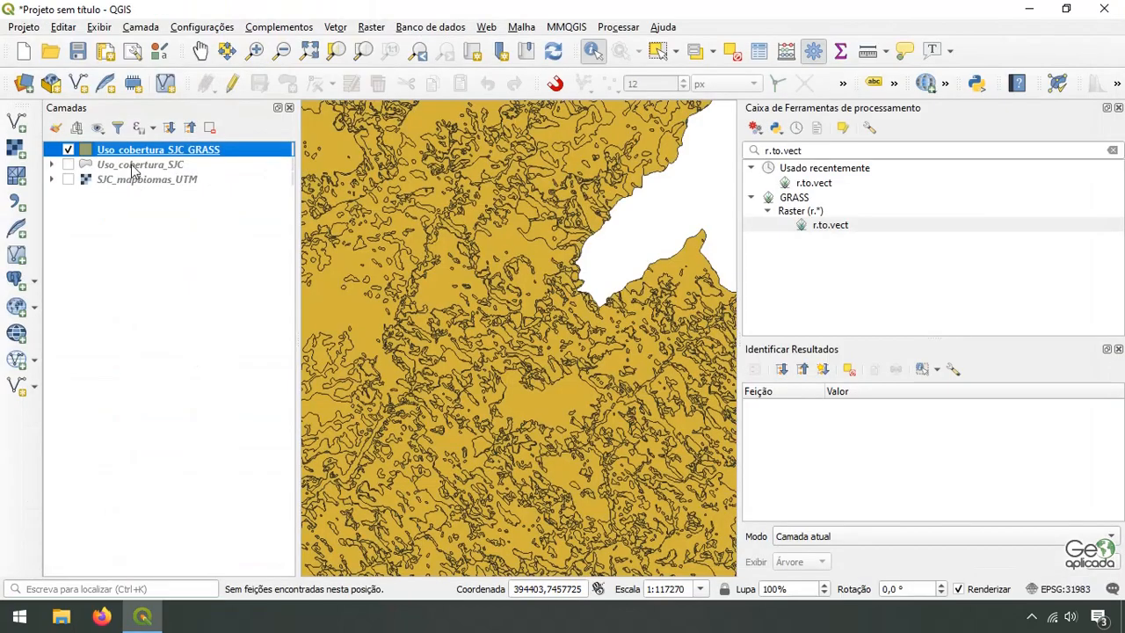
right_click(131, 166)
click(178, 364)
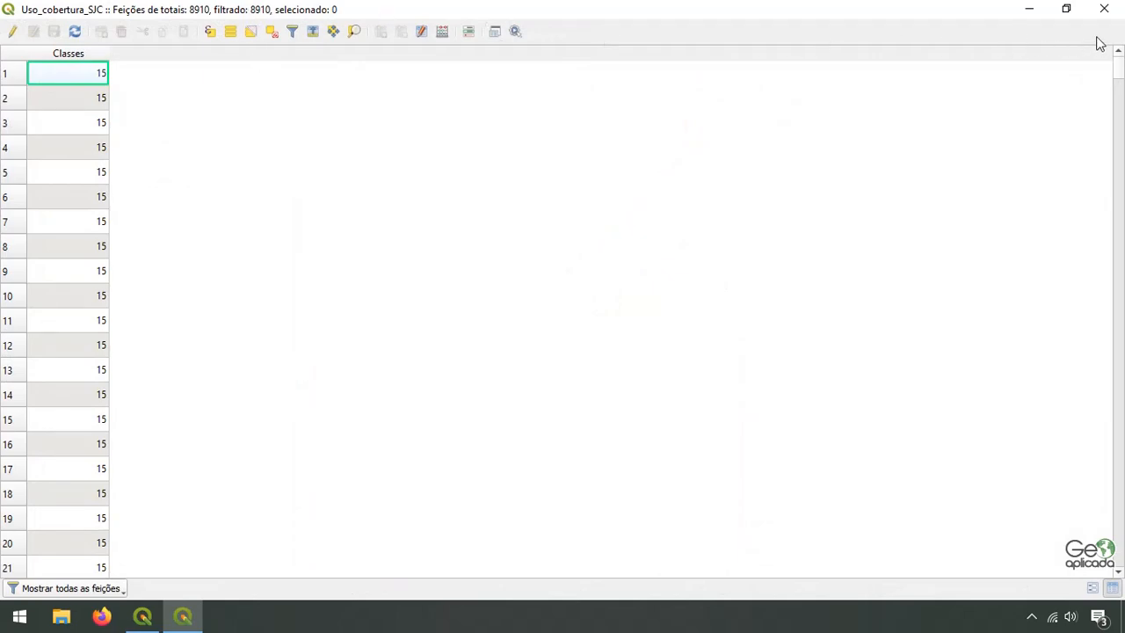
click(1103, 9)
scroll(653, 269, down, 2)
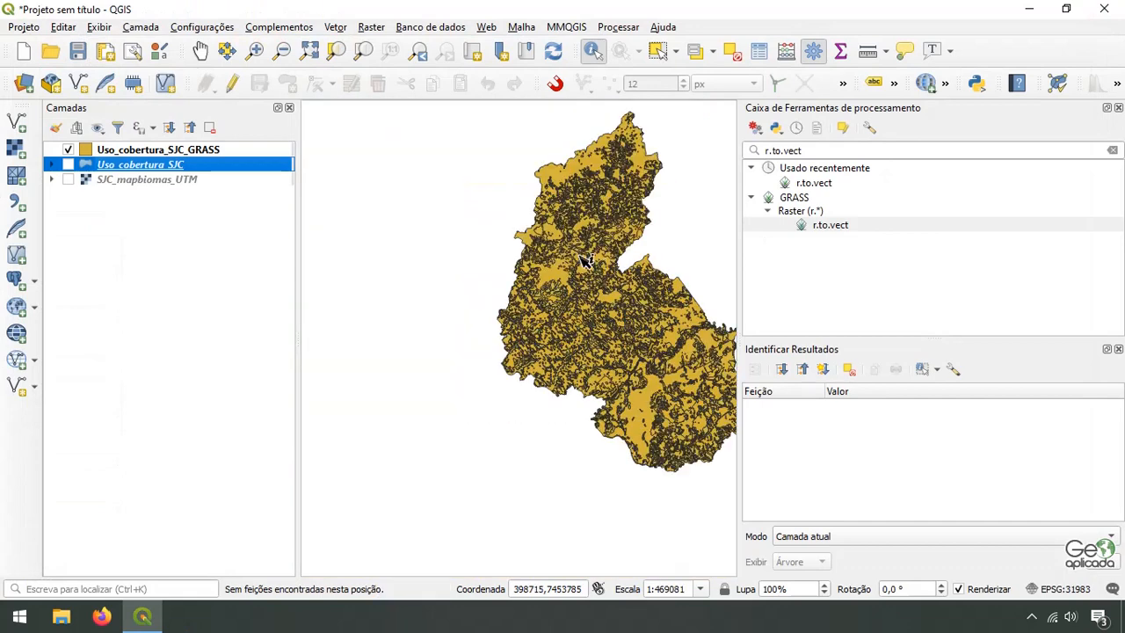
drag(612, 199, 525, 221)
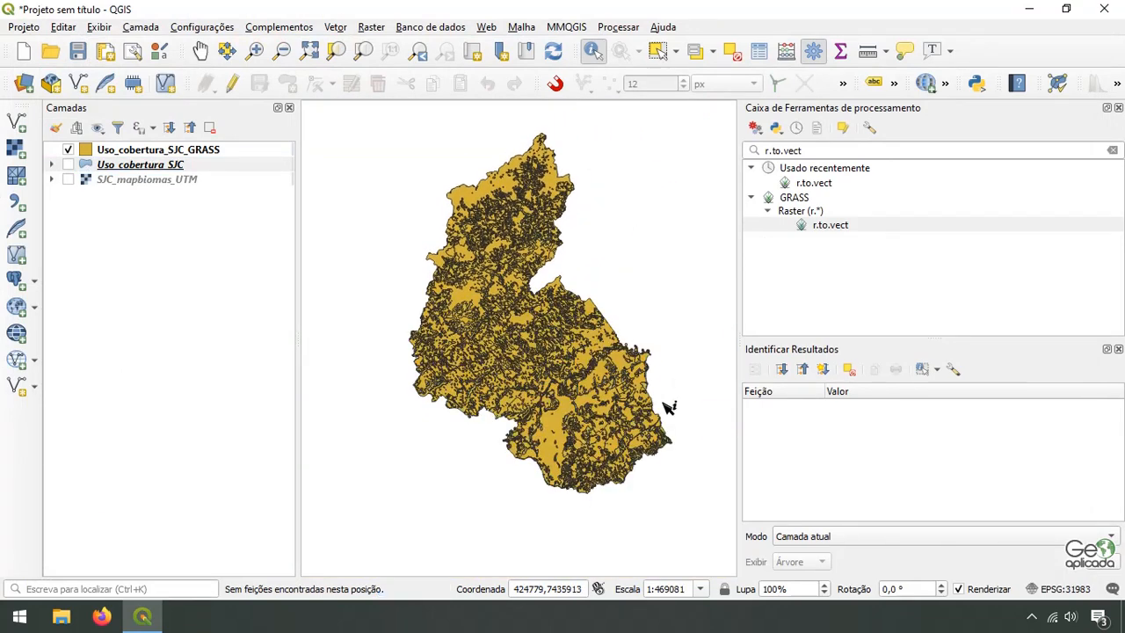